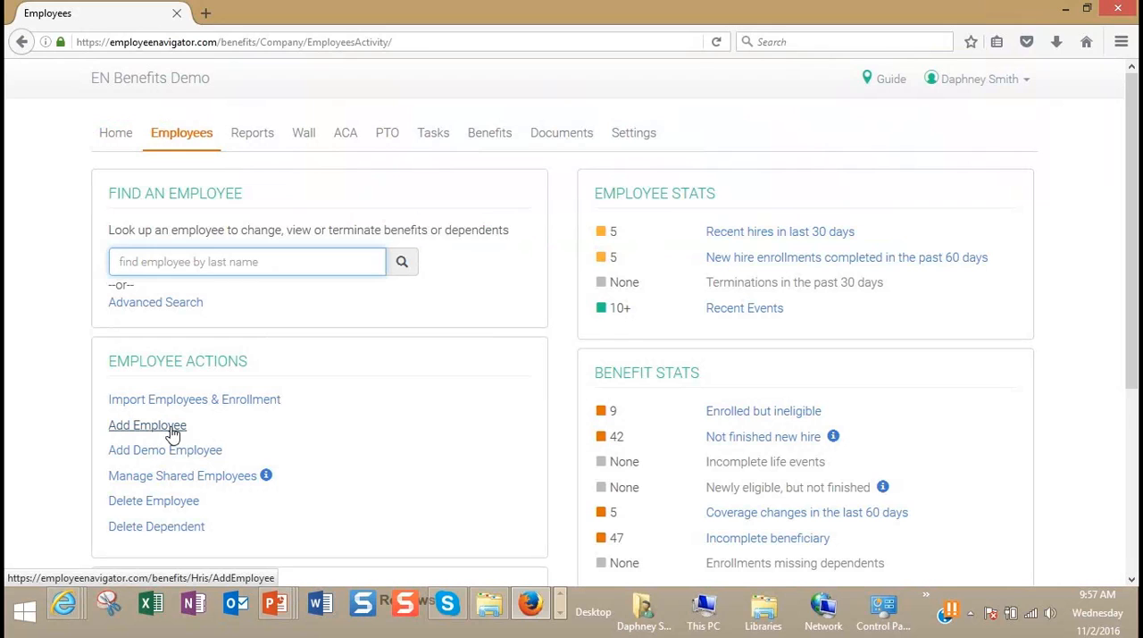
Step: Start adding a new employee, enter the employee's social security number, and continue to the personal information
{"action": "left_click", "coordinate": [172, 434]}
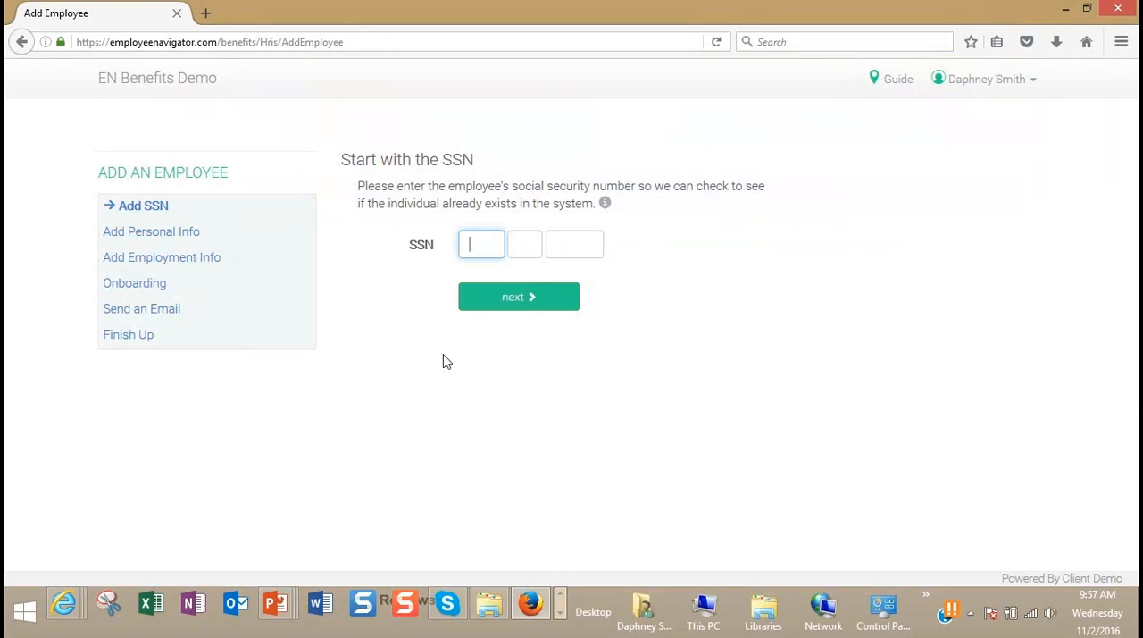
{"action": "left_click", "coordinate": [502, 304]}
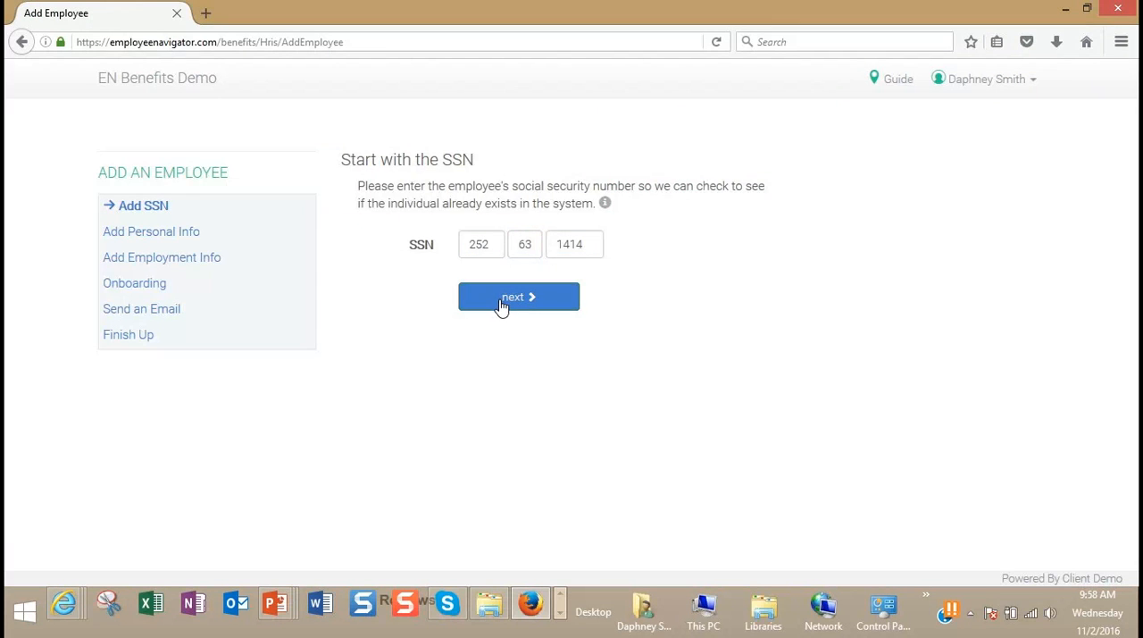
{"action": "left_click", "coordinate": [502, 303]}
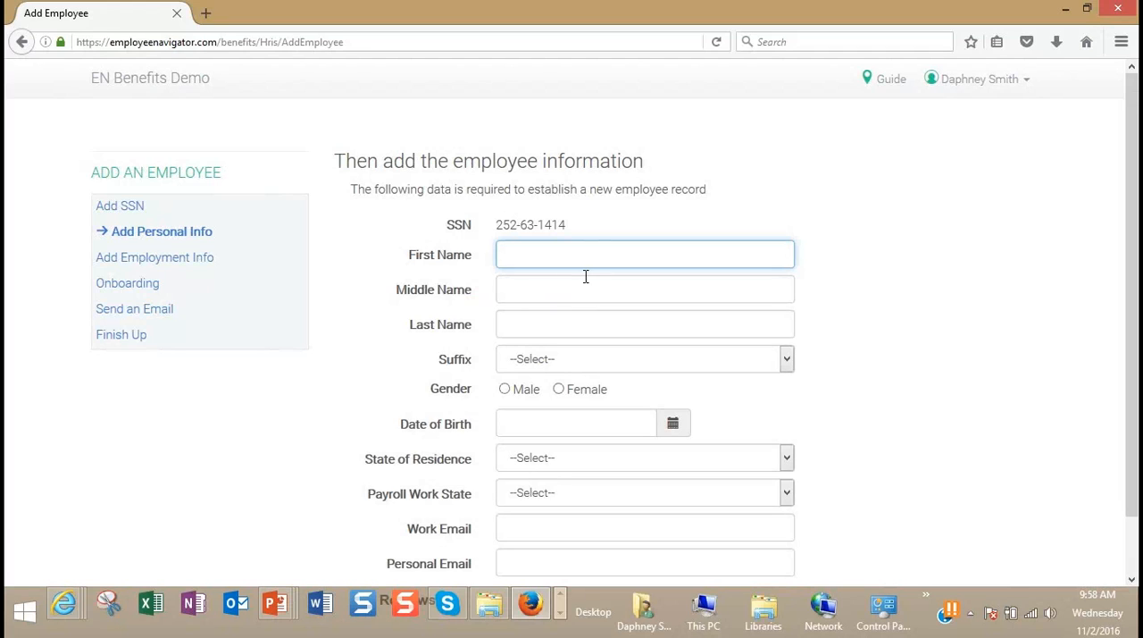
Step: Enter the employee's first and last name, set the gender to Female, and fill in the date of birth
{"action": "type", "text": "R"}
{"action": "key", "text": "Tab"}
{"action": "key", "text": "Tab"}
{"action": "type", "text": "Demo"}
{"action": "left_click", "coordinate": [558, 389]}
{"action": "left_click", "coordinate": [561, 426]}
{"action": "type", "text": "08/25/1976"}
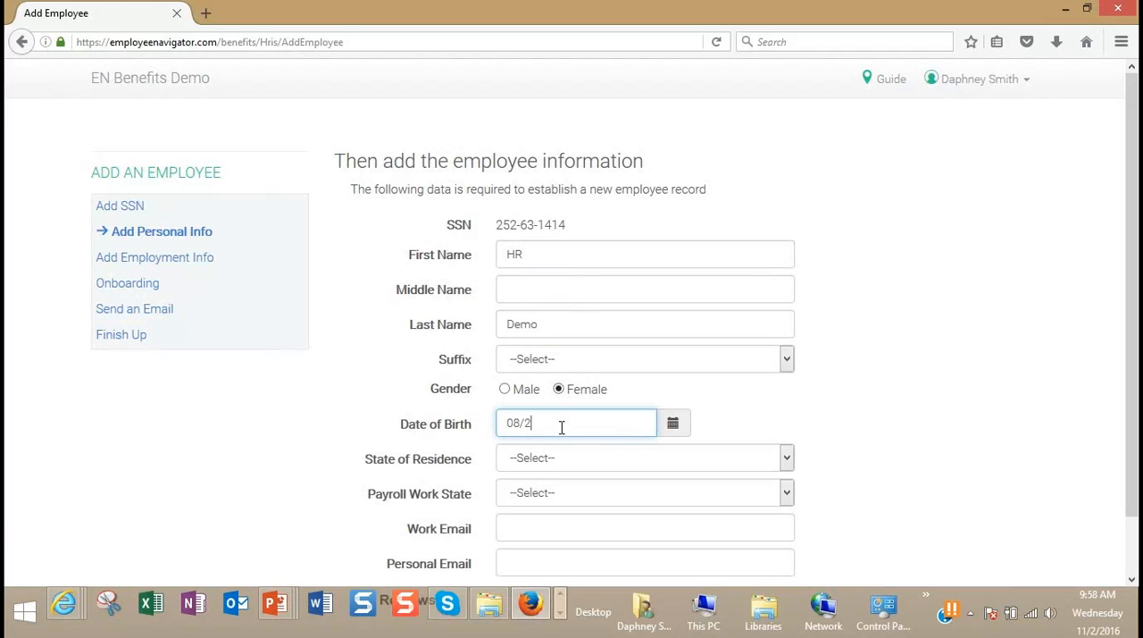
Step: Set the state of residence to Massachusetts, fill in the employee's work email, and continue to the employment information
{"action": "left_click", "coordinate": [585, 461]}
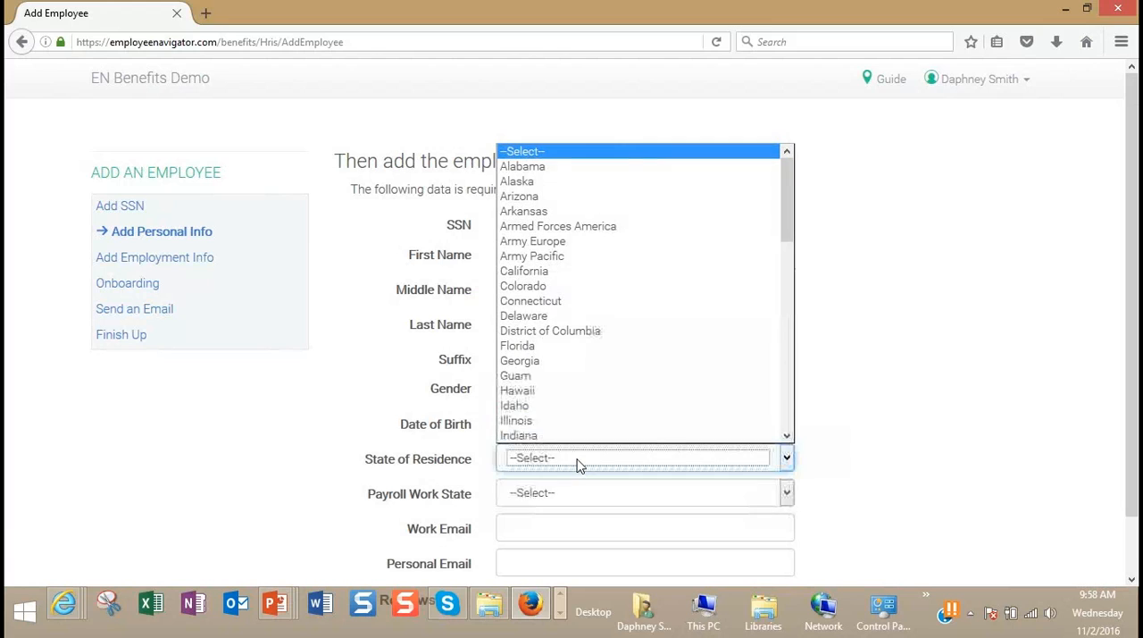
{"action": "type", "text": "mass"}
{"action": "left_click", "coordinate": [548, 436]}
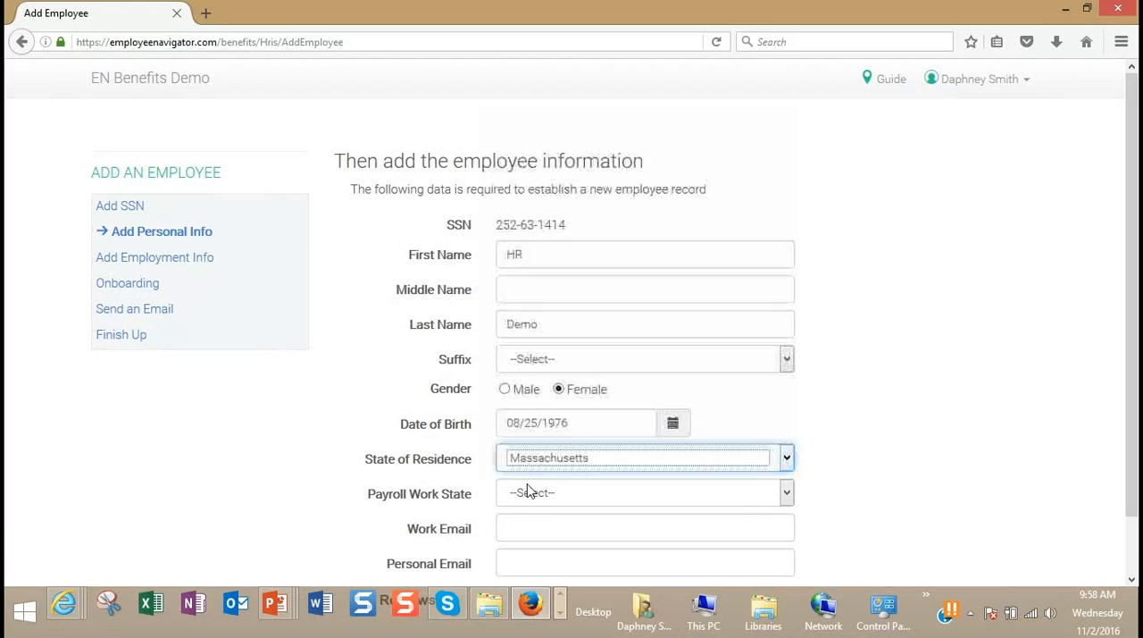
{"action": "left_click", "coordinate": [523, 527]}
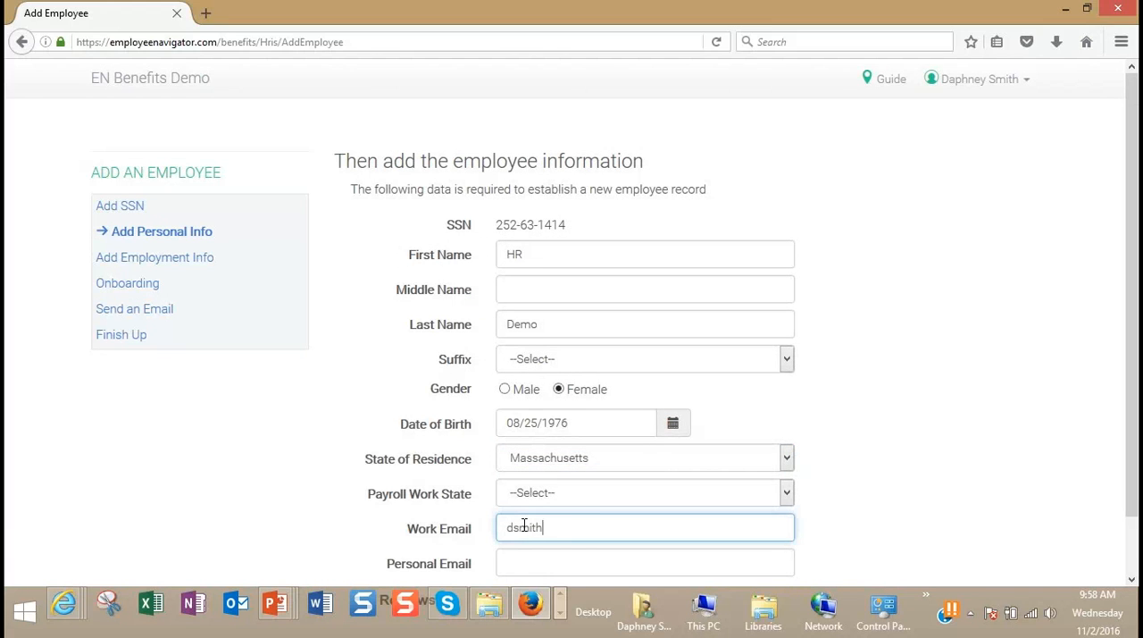
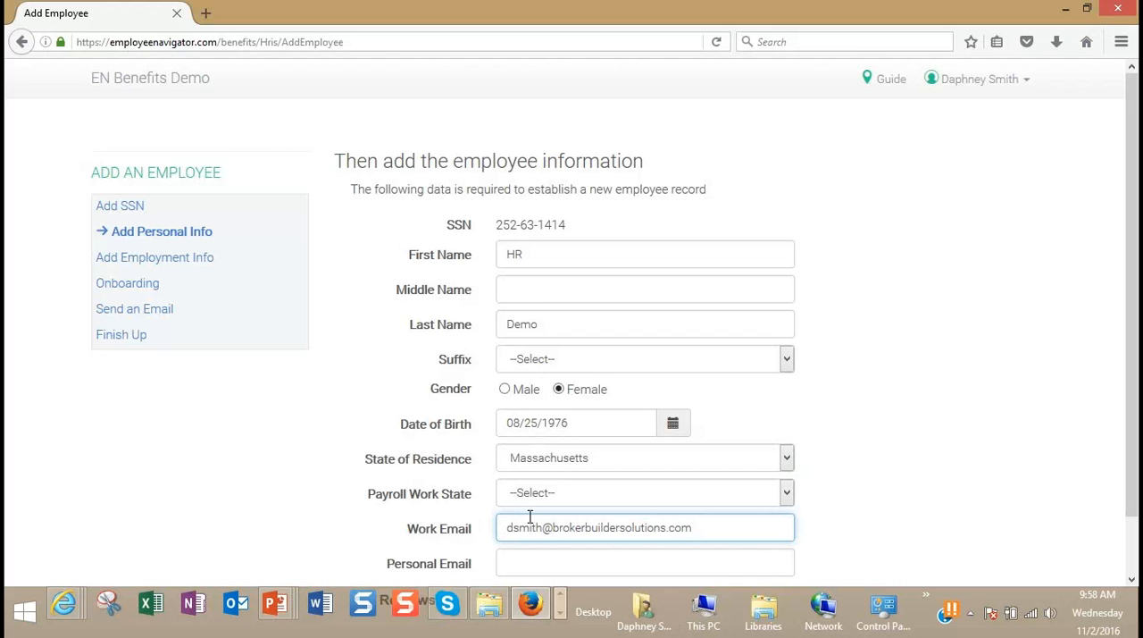
{"action": "scroll", "coordinate": [530, 516], "scroll_direction": "down", "scroll_amount": 1}
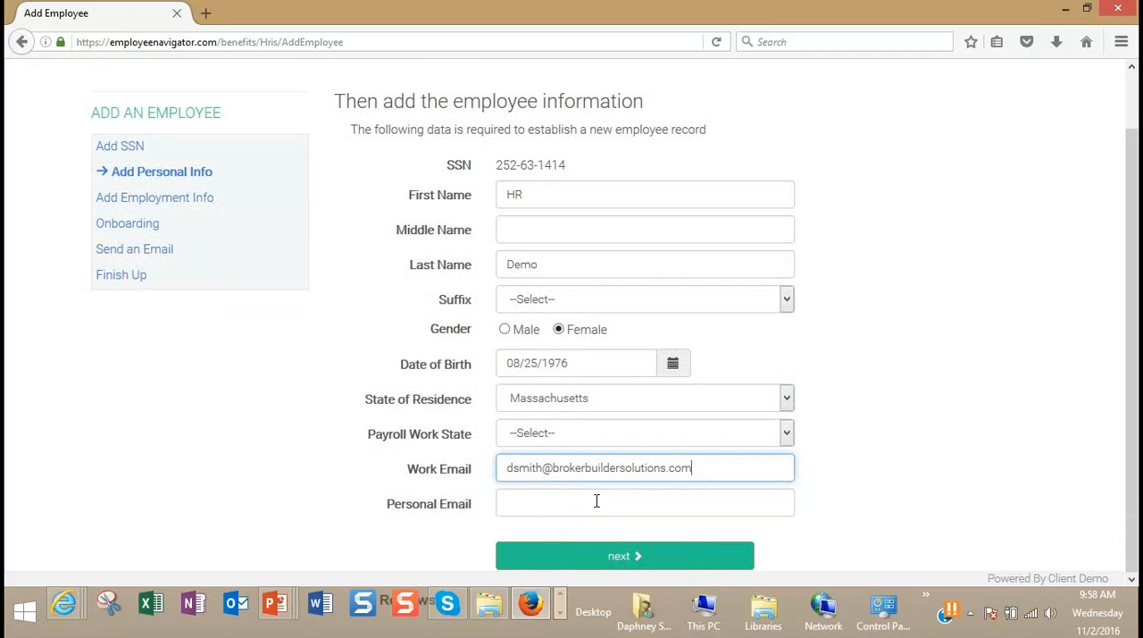
{"action": "left_click", "coordinate": [598, 556]}
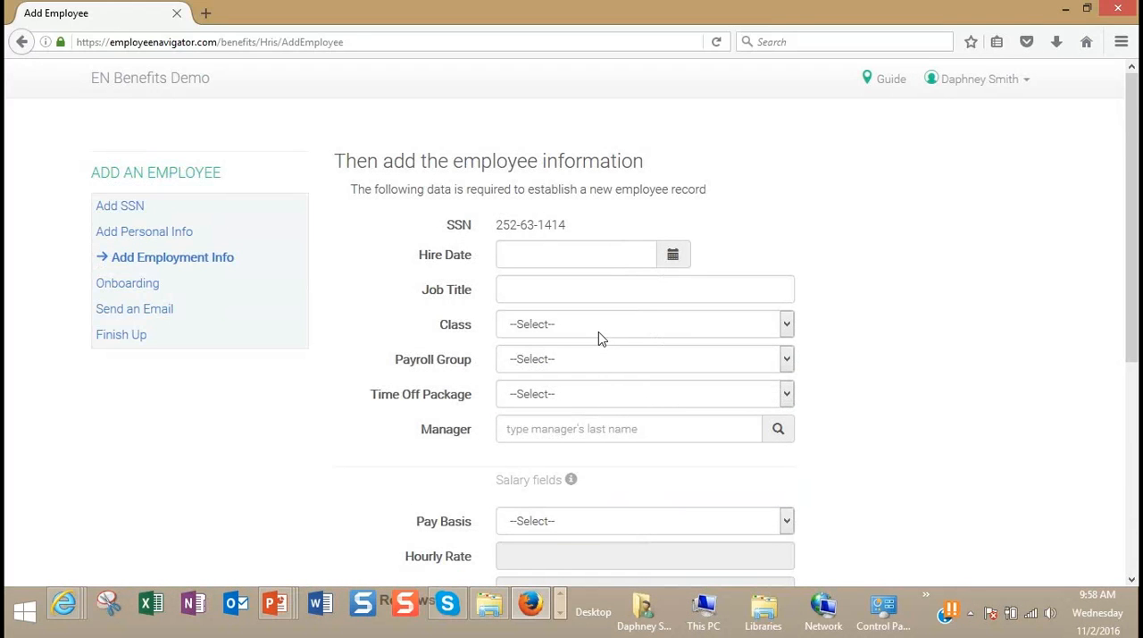
Step: Set the employee's hire date to 10/15/2016
{"action": "left_click", "coordinate": [561, 262]}
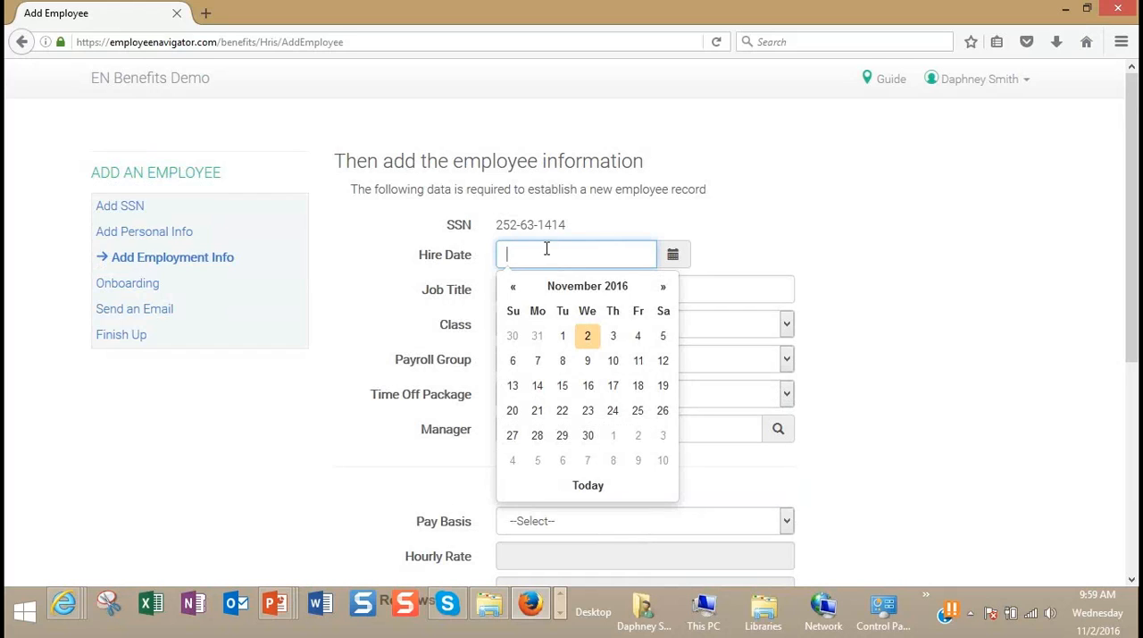
{"action": "type", "text": "10/15/"}
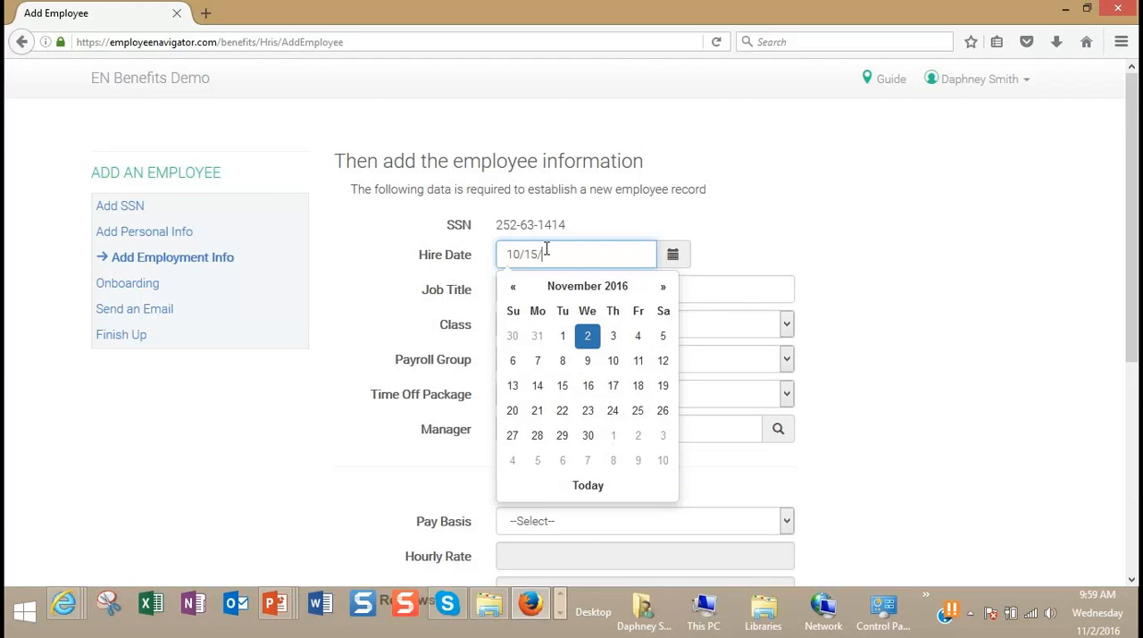
{"action": "type", "text": "2016"}
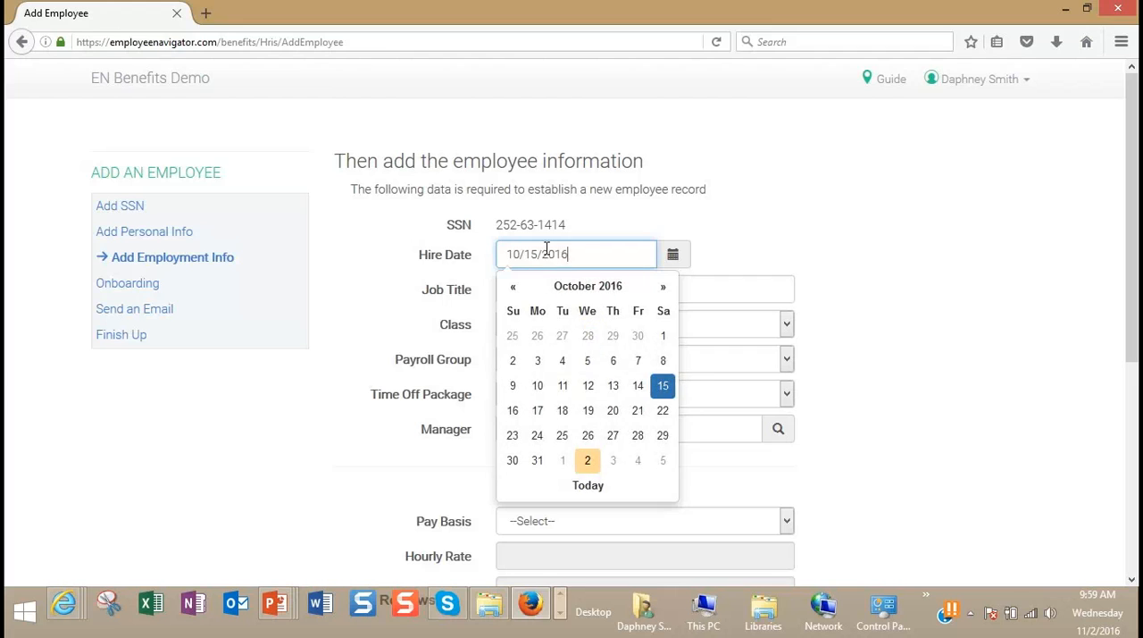
{"action": "left_click", "coordinate": [659, 389]}
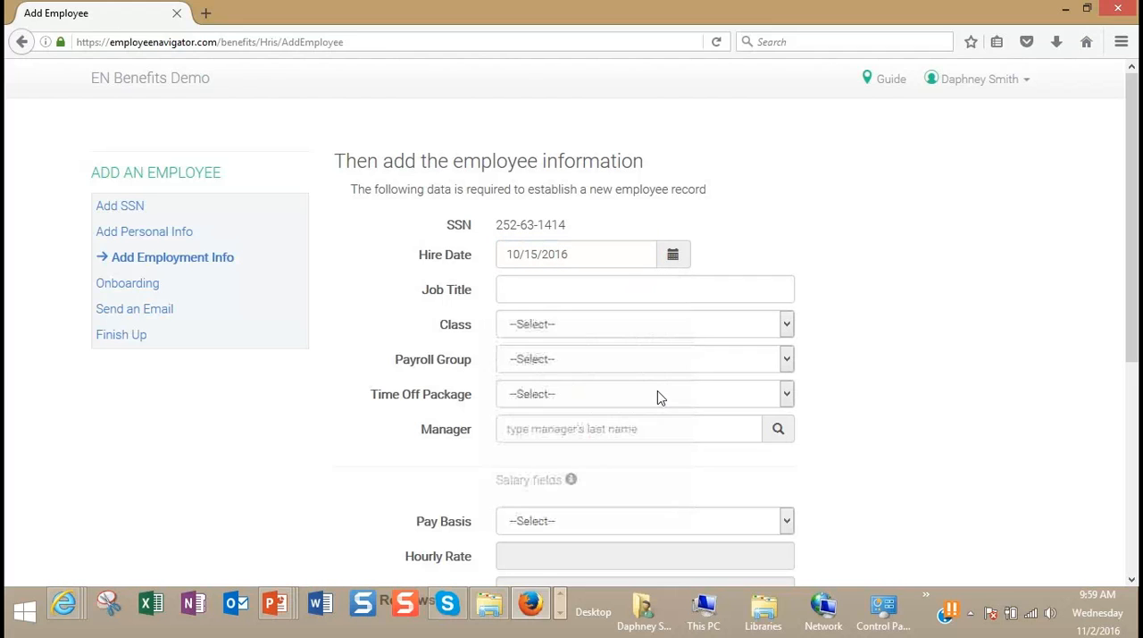
Step: Enter Support as the job title and set the employee's class to Full Time
{"action": "left_click", "coordinate": [538, 291]}
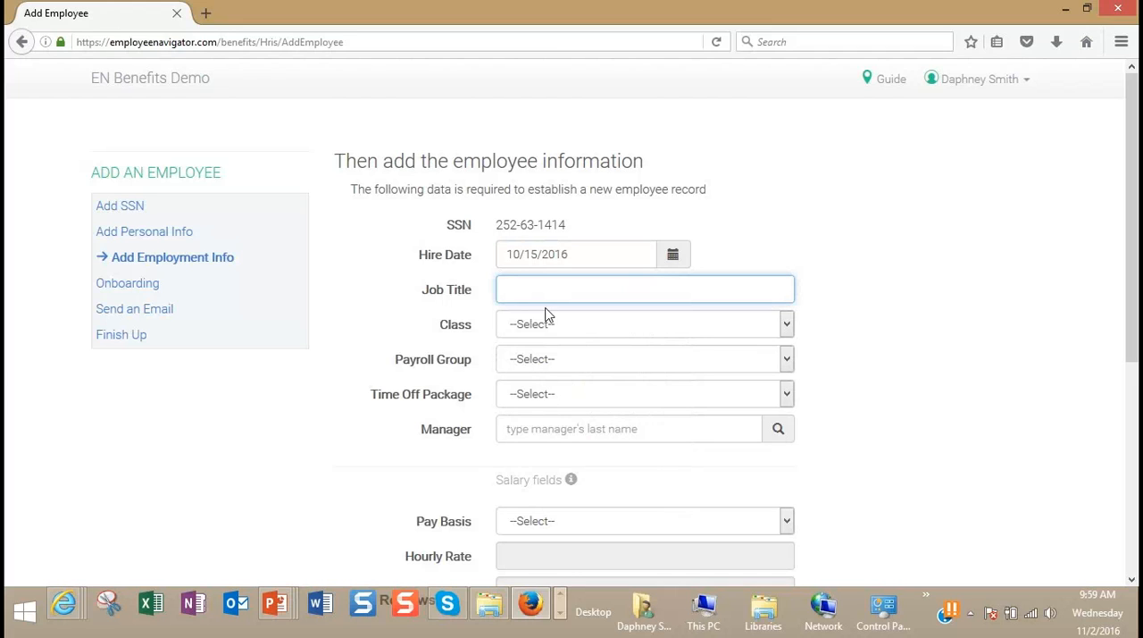
{"action": "type", "text": "Support"}
{"action": "left_click", "coordinate": [537, 326]}
{"action": "left_click", "coordinate": [526, 360]}
Step: Set the payroll group to Bi-Weekly and the time off package to EN Benefits Demo Base Time Off Package
{"action": "left_click", "coordinate": [526, 358]}
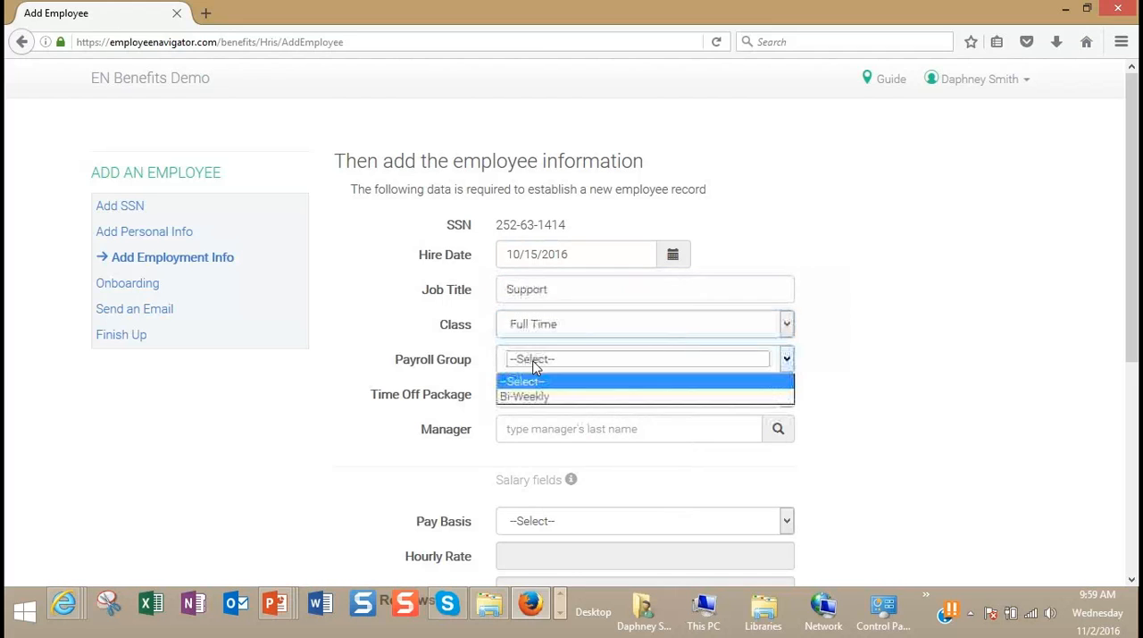
{"action": "left_click", "coordinate": [531, 399]}
{"action": "left_click", "coordinate": [536, 399]}
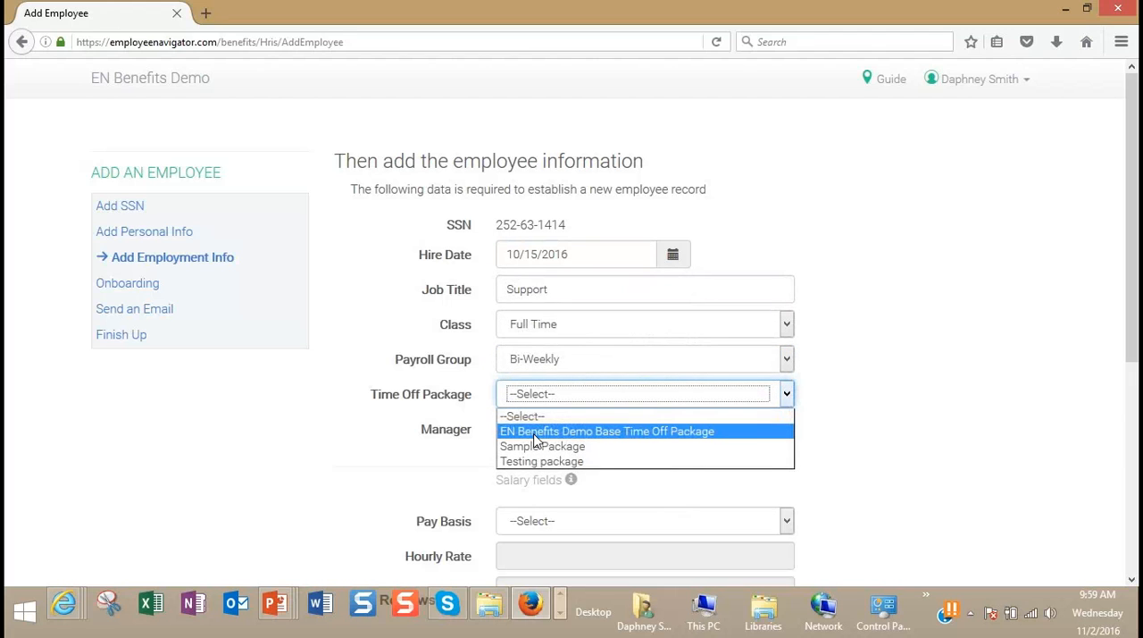
{"action": "left_click", "coordinate": [536, 432]}
Step: Set the pay basis to Salary and assign the employee's manager by looking up the manager's last name
{"action": "left_click", "coordinate": [564, 524]}
{"action": "left_click", "coordinate": [517, 558]}
{"action": "left_click", "coordinate": [532, 429]}
{"action": "type", "text": "wed"}
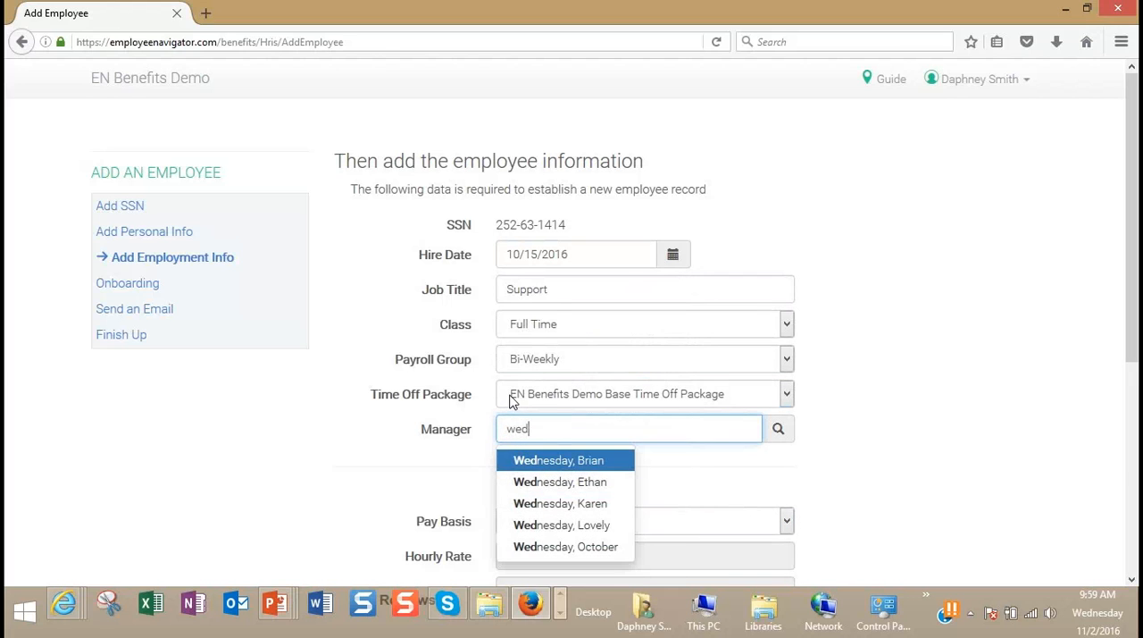
{"action": "left_click", "coordinate": [545, 508]}
Step: Set the annual base salary to 45000
{"action": "scroll", "coordinate": [1027, 518], "scroll_direction": "down", "scroll_amount": 4}
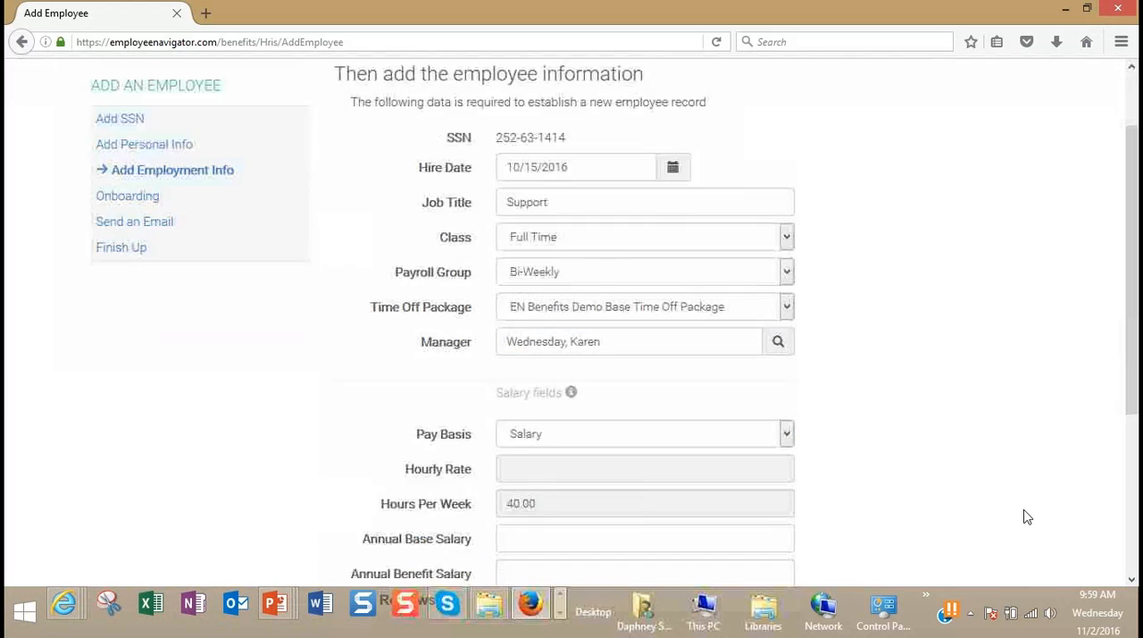
{"action": "left_click", "coordinate": [609, 434]}
{"action": "type", "text": "45000"}
{"action": "left_click", "coordinate": [808, 526]}
Step: Set the ACA classification to Eligible (Regularly works more than 30 hours a week) and the division to Staff
{"action": "scroll", "coordinate": [809, 525], "scroll_direction": "down", "scroll_amount": 3}
{"action": "left_click", "coordinate": [556, 404]}
{"action": "left_click", "coordinate": [558, 439]}
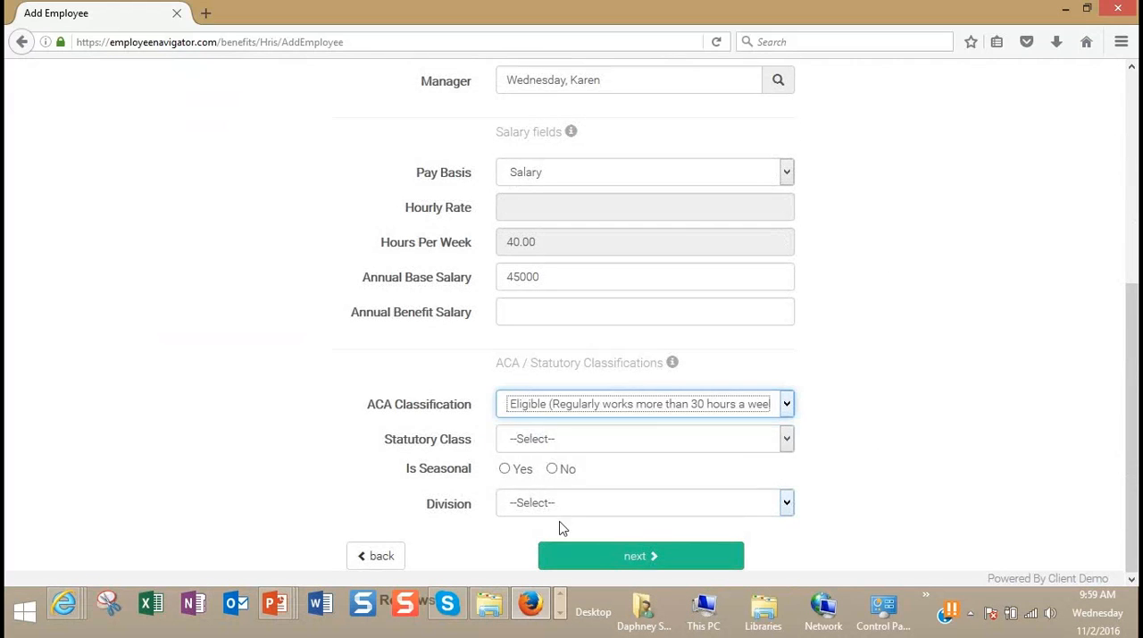
{"action": "left_click", "coordinate": [561, 507]}
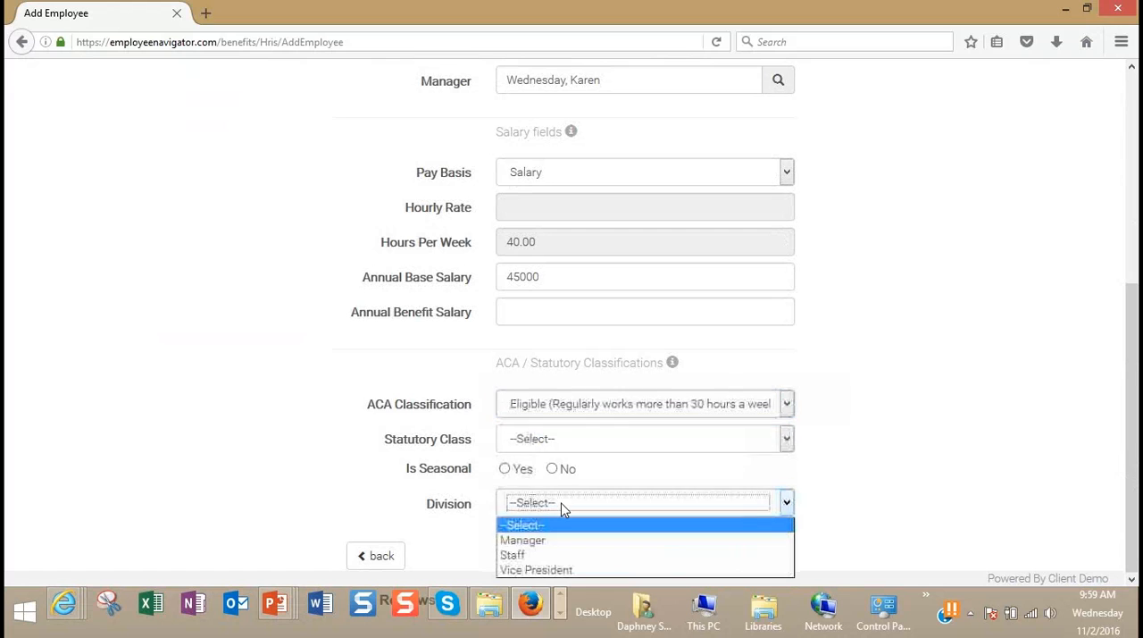
{"action": "left_click", "coordinate": [549, 560]}
Step: Review the completed employment information, from the hire date and payroll settings through the salary and ACA classification fields
{"action": "left_click_drag", "start_coordinate": [1132, 473], "coordinate": [1103, 292]}
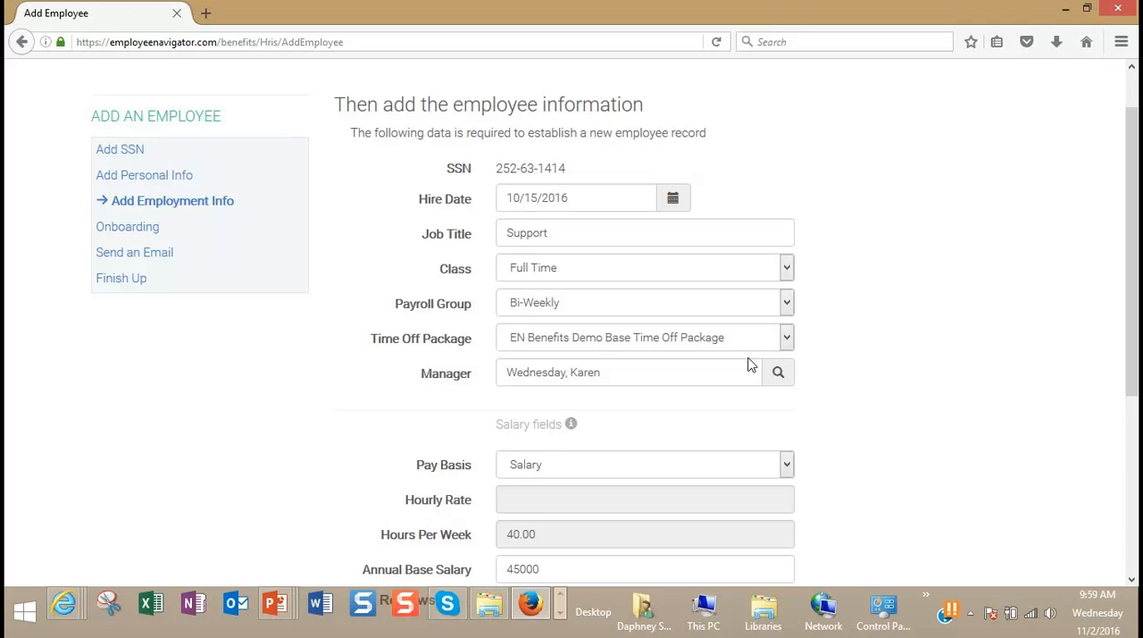
{"action": "scroll", "coordinate": [749, 367], "scroll_direction": "down", "scroll_amount": 4}
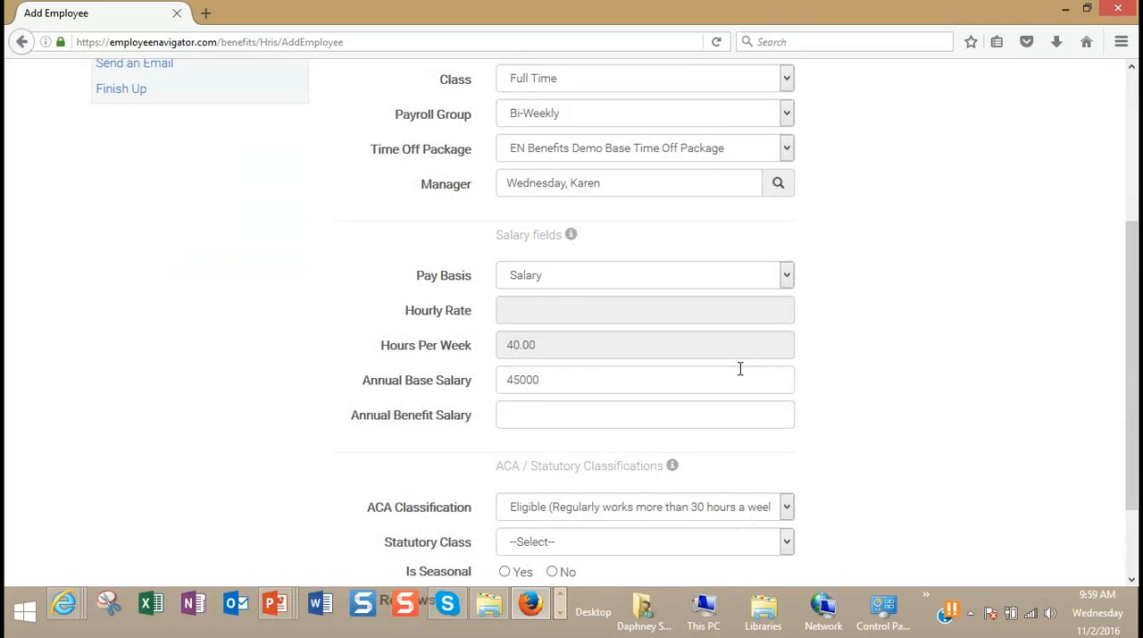
{"action": "scroll", "coordinate": [737, 370], "scroll_direction": "down", "scroll_amount": 2}
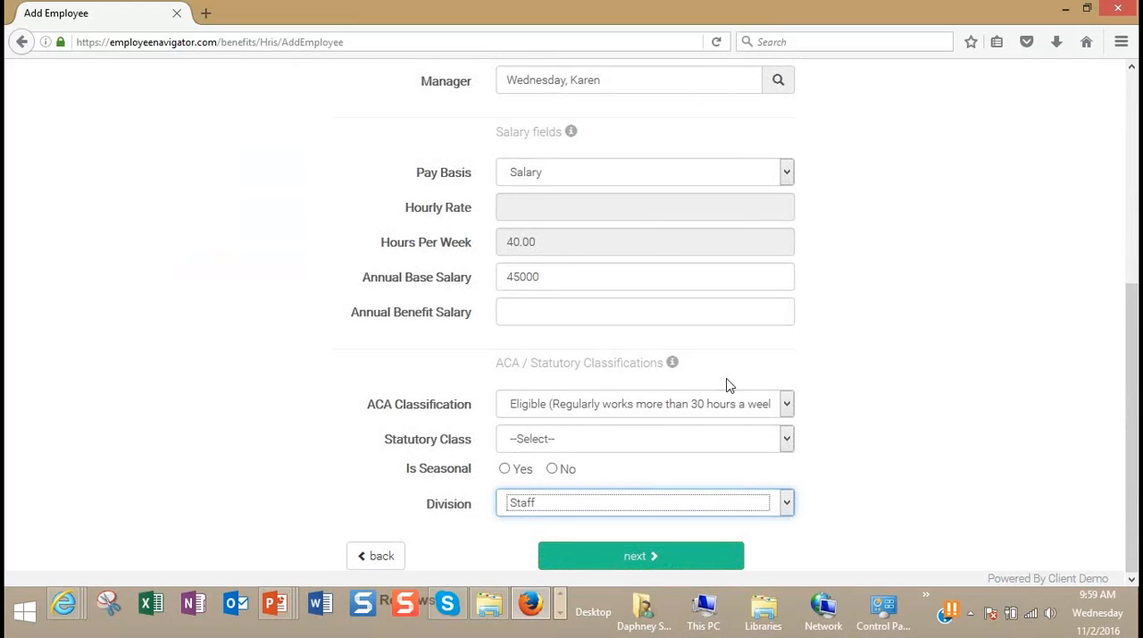
{"action": "scroll", "coordinate": [783, 352], "scroll_direction": "up", "scroll_amount": 6}
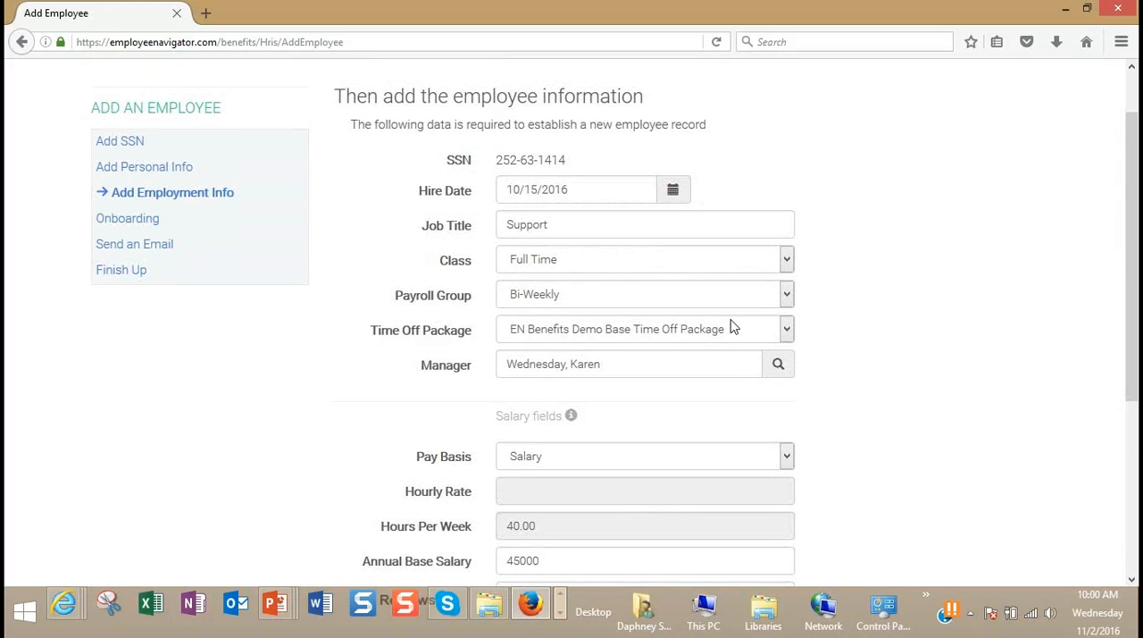
{"action": "scroll", "coordinate": [740, 327], "scroll_direction": "down", "scroll_amount": 4}
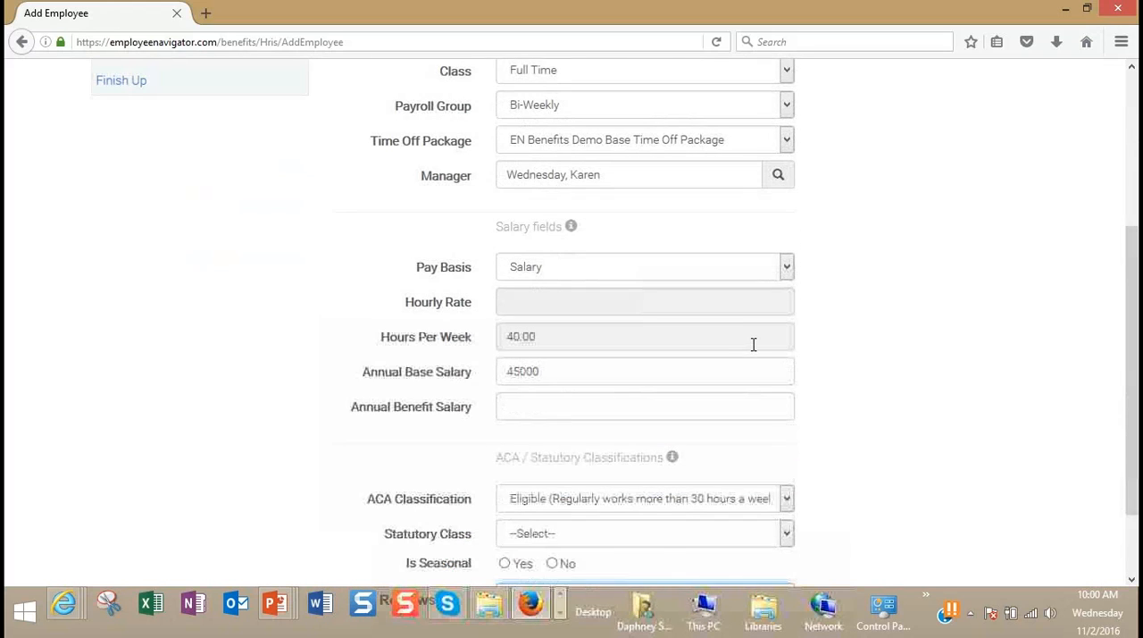
{"action": "scroll", "coordinate": [752, 346], "scroll_direction": "down", "scroll_amount": 2}
{"action": "scroll", "coordinate": [751, 348], "scroll_direction": "up", "scroll_amount": 7}
{"action": "scroll", "coordinate": [751, 353], "scroll_direction": "down", "scroll_amount": 6}
{"action": "scroll", "coordinate": [747, 348], "scroll_direction": "down", "scroll_amount": 2}
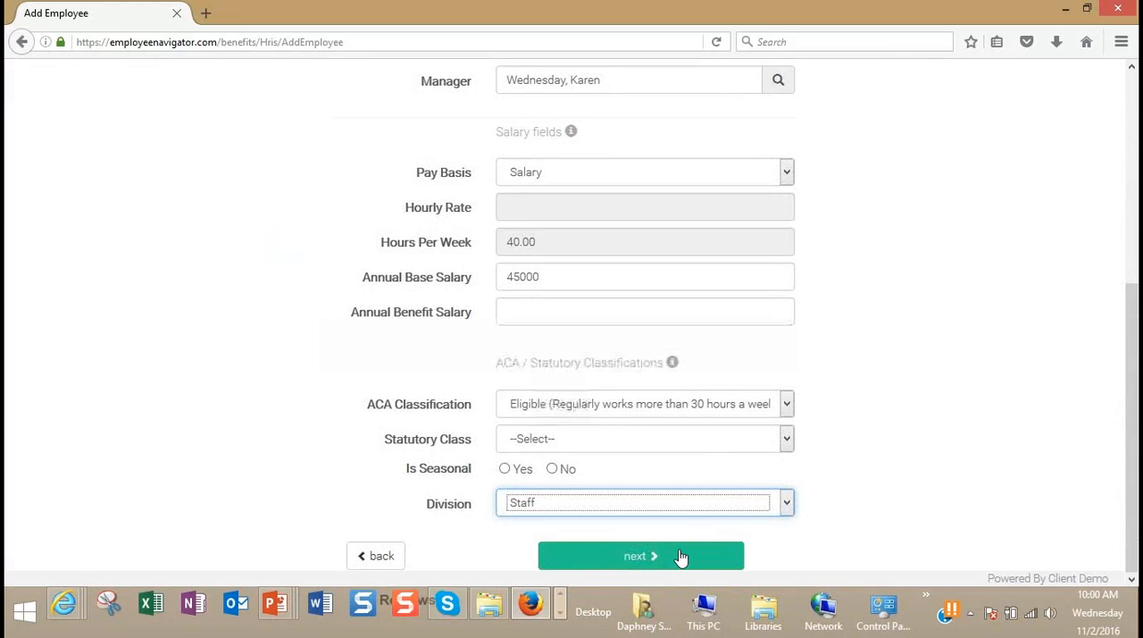
Step: Submit the employment information, deselect the second Self Identification (EEOC) onboarding task, and confirm the onboarding task selection
{"action": "left_click", "coordinate": [702, 552]}
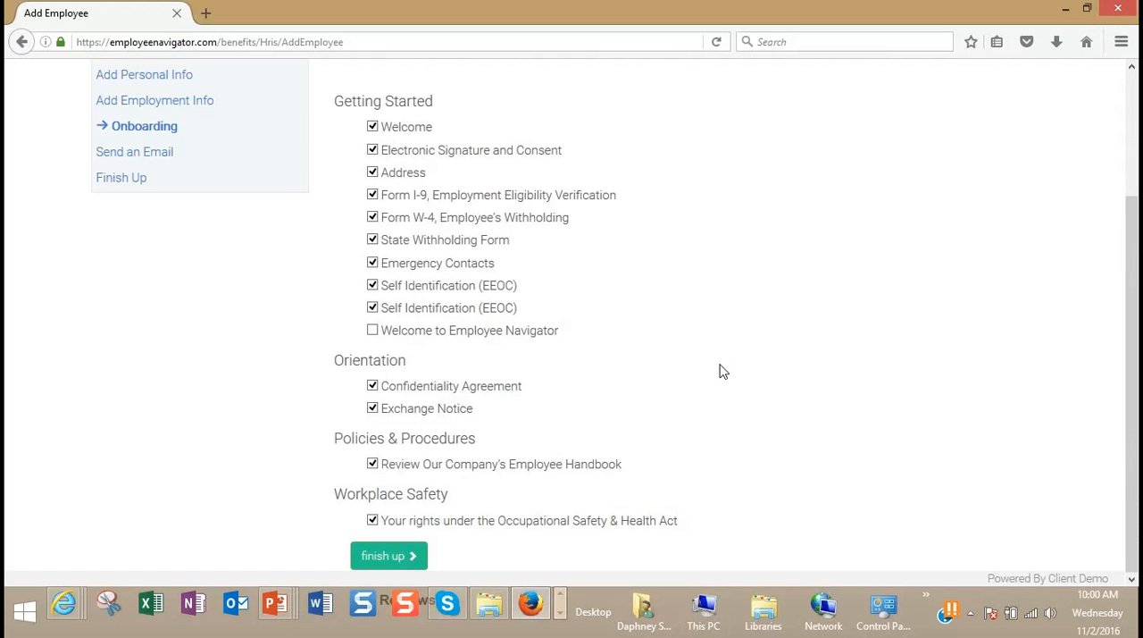
{"action": "scroll", "coordinate": [721, 369], "scroll_direction": "up", "scroll_amount": 1}
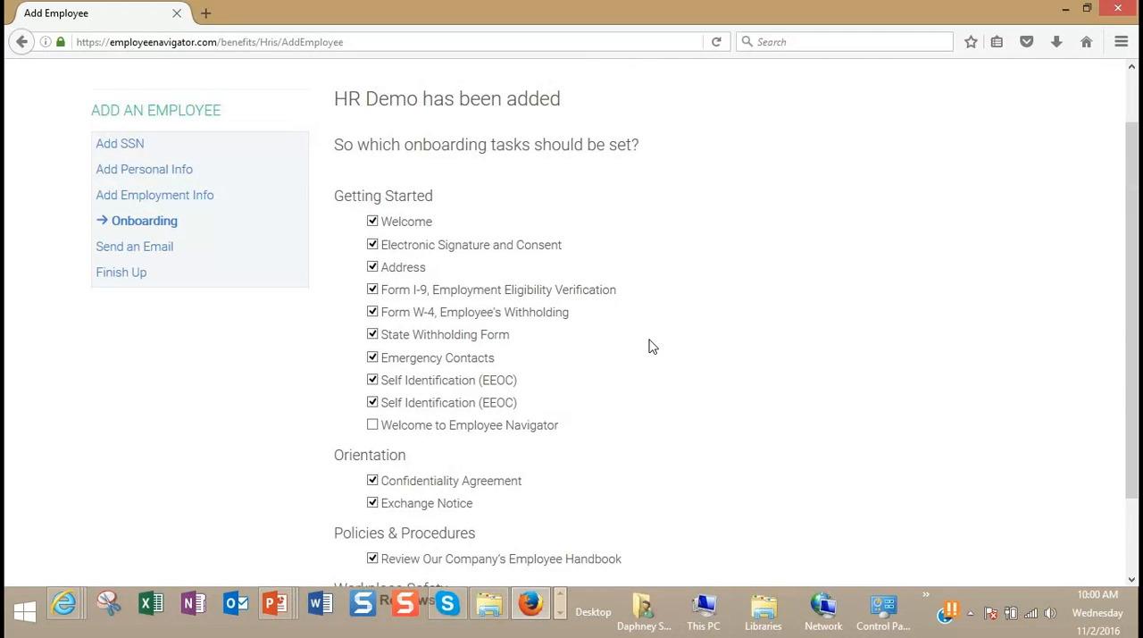
{"action": "scroll", "coordinate": [681, 319], "scroll_direction": "down", "scroll_amount": 2}
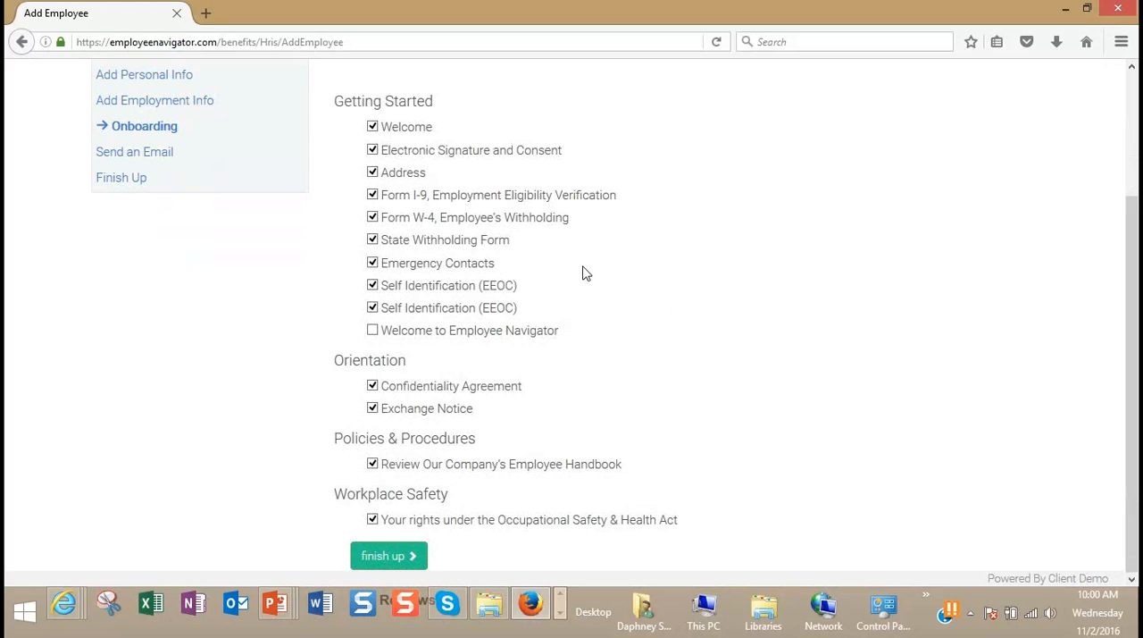
{"action": "left_click", "coordinate": [373, 308]}
{"action": "left_click", "coordinate": [391, 555]}
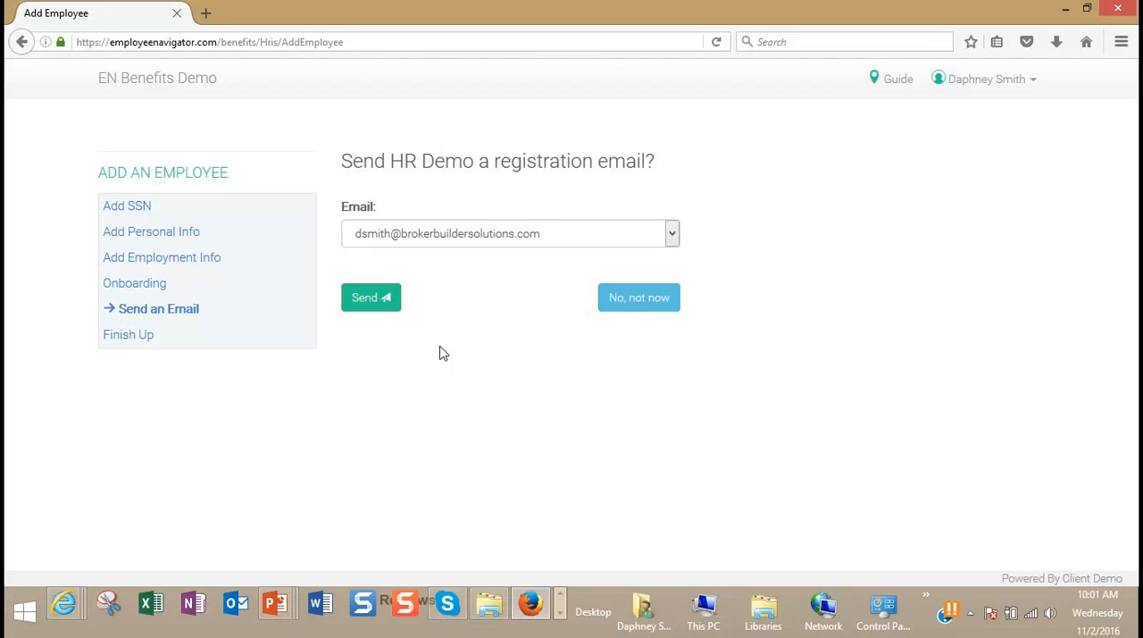
Step: Send the registration email to the new employee's work address and finish the employee setup
{"action": "left_click", "coordinate": [375, 308]}
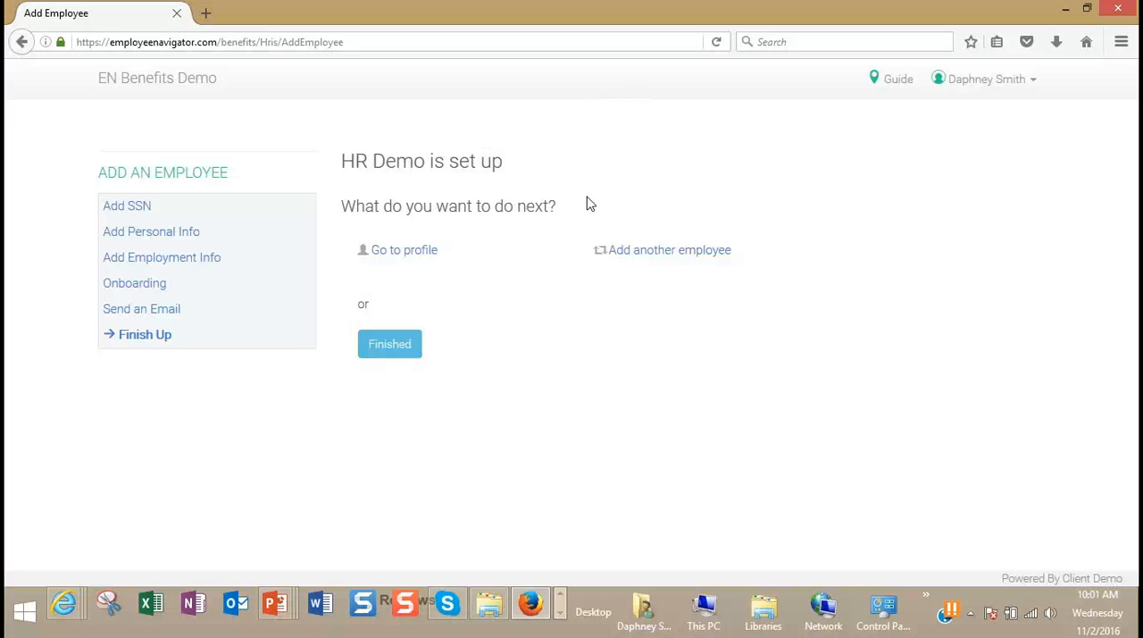
{"action": "left_click", "coordinate": [402, 358]}
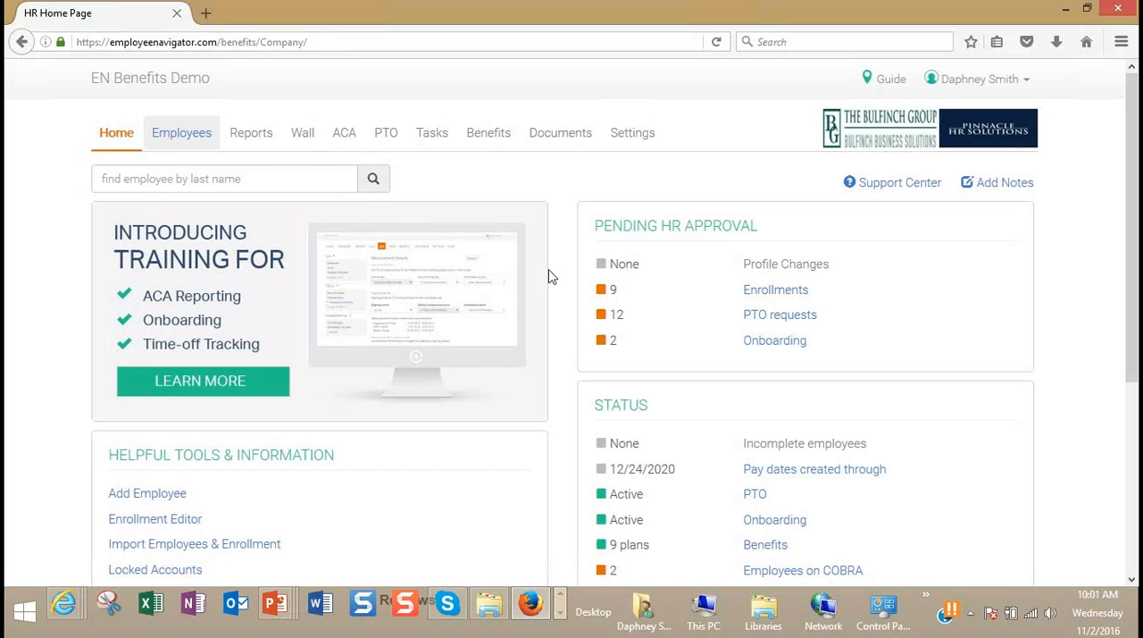
Step: Open the Employees page and search for employees by last name with "tes"
{"action": "left_click", "coordinate": [183, 136]}
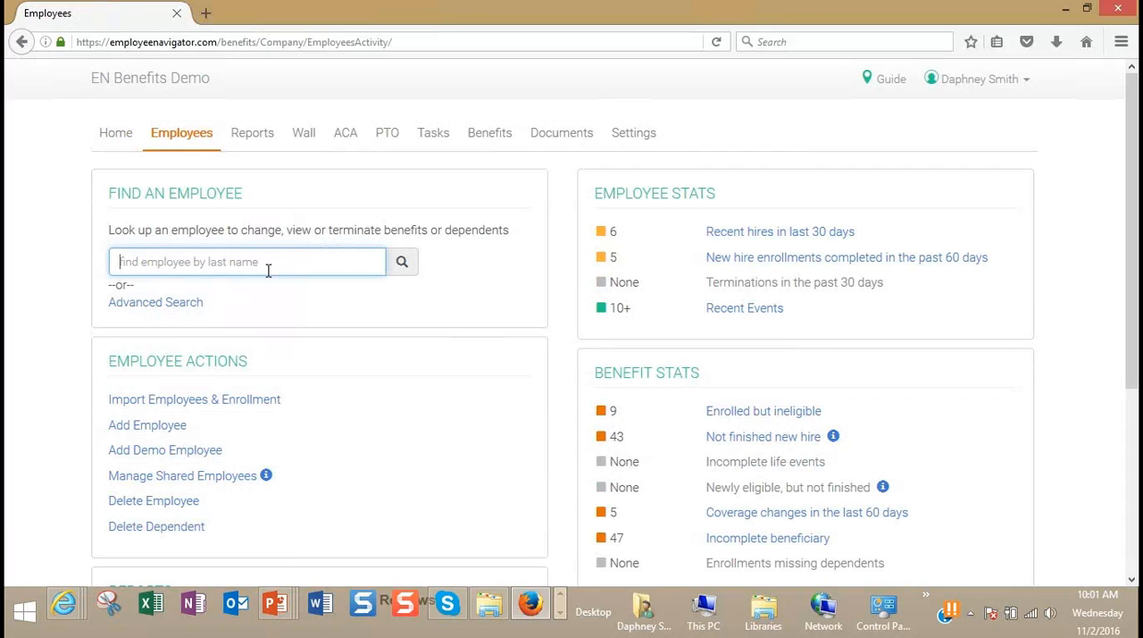
{"action": "type", "text": "tes"}
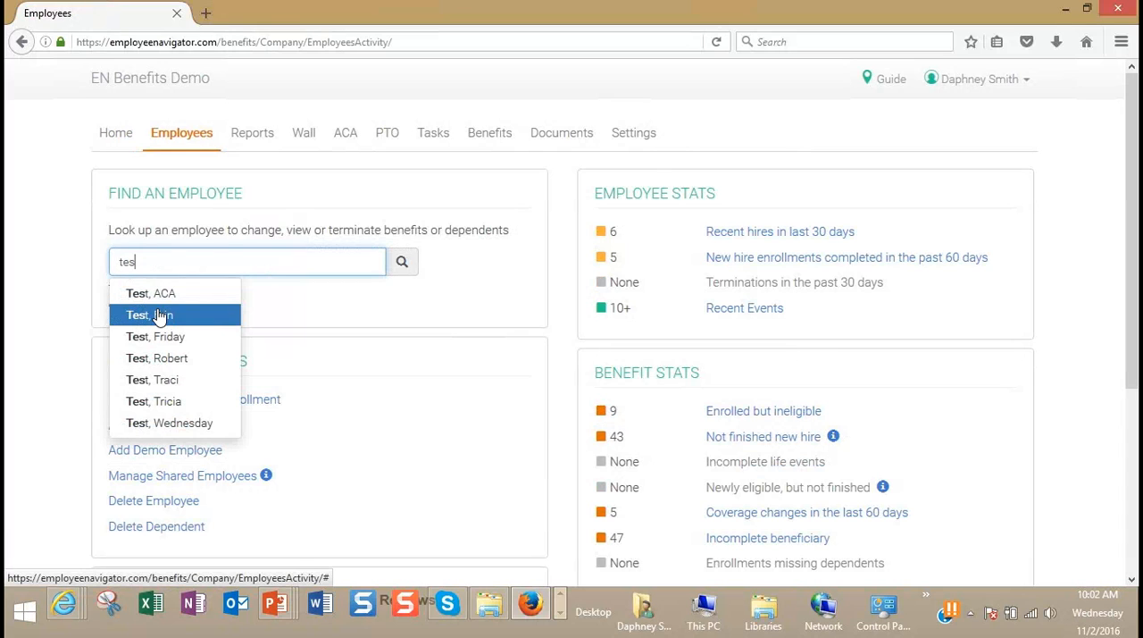
{"action": "key", "text": "BackSpace"}
{"action": "key", "text": "BackSpace"}
{"action": "key", "text": "BackSpace"}
{"action": "type", "text": "dem"}
{"action": "key", "text": "BackSpace"}
{"action": "key", "text": "BackSpace"}
{"action": "key", "text": "BackSpace"}
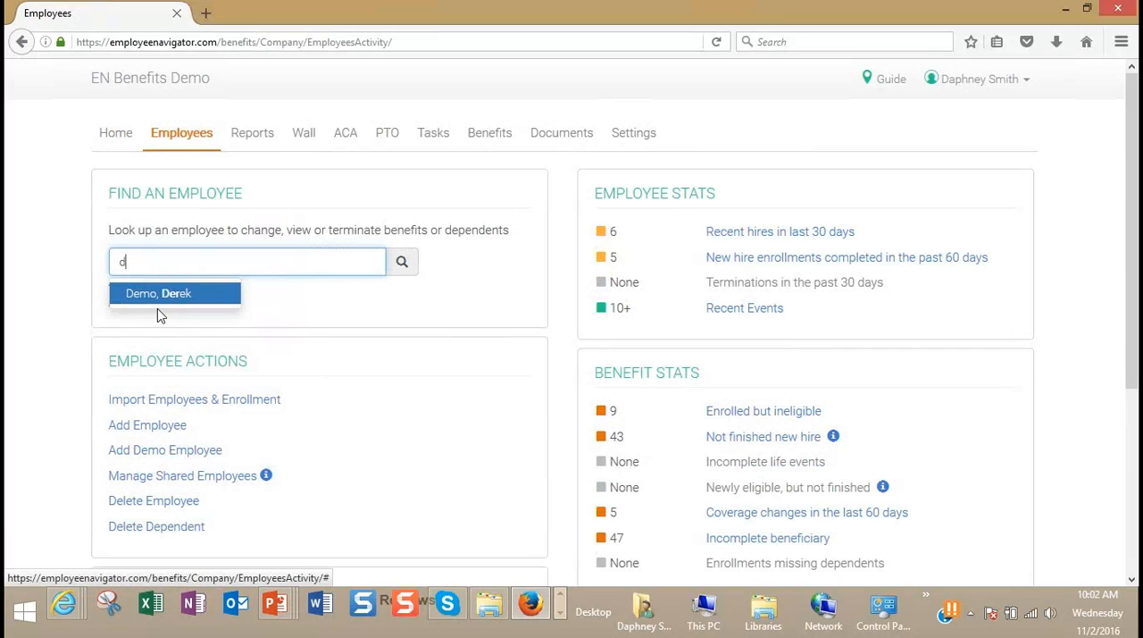
{"action": "type", "text": "r"}
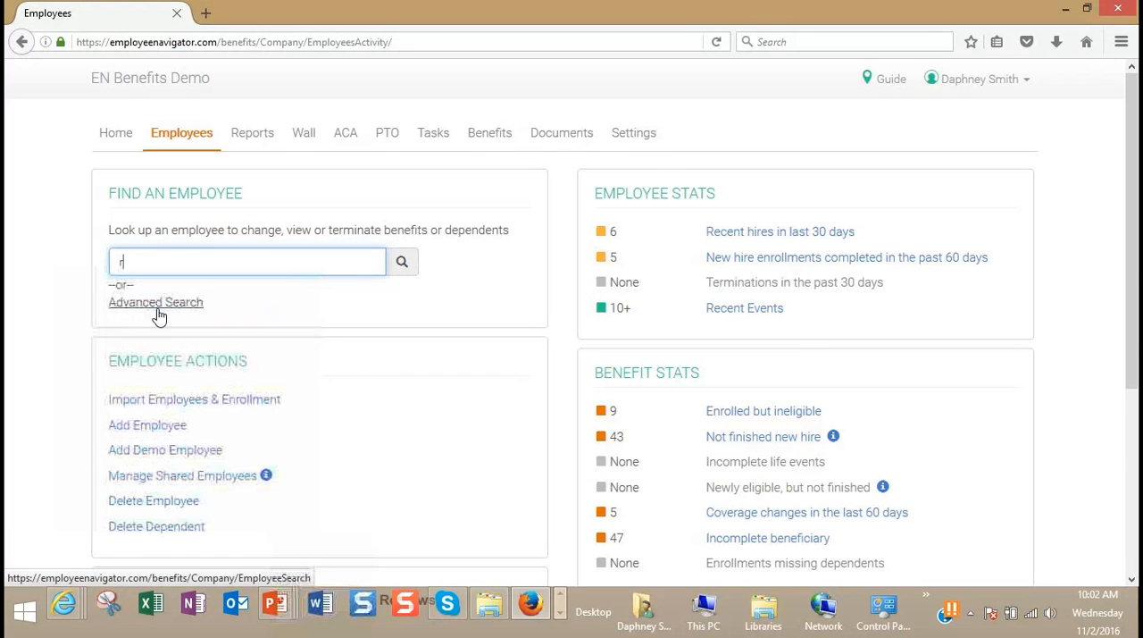
{"action": "type", "text": "es"}
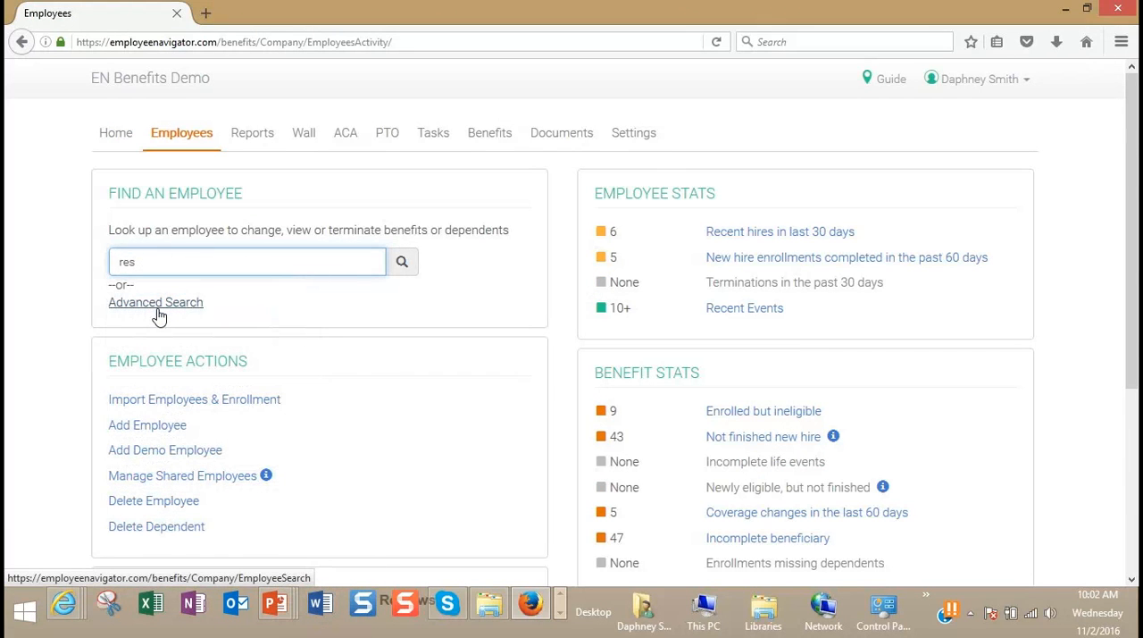
{"action": "key", "text": "BackSpace"}
{"action": "key", "text": "BackSpace"}
{"action": "key", "text": "BackSpace"}
Step: Search for employees with the last name "demo" and open the HR Demo record
{"action": "type", "text": "demo"}
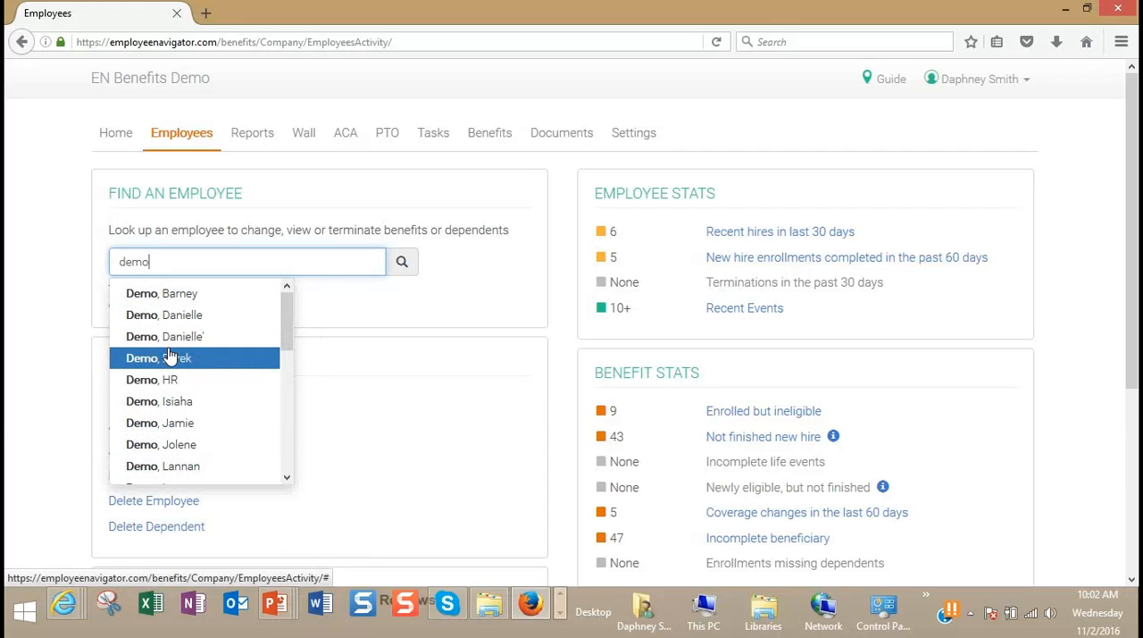
{"action": "key", "text": "Up"}
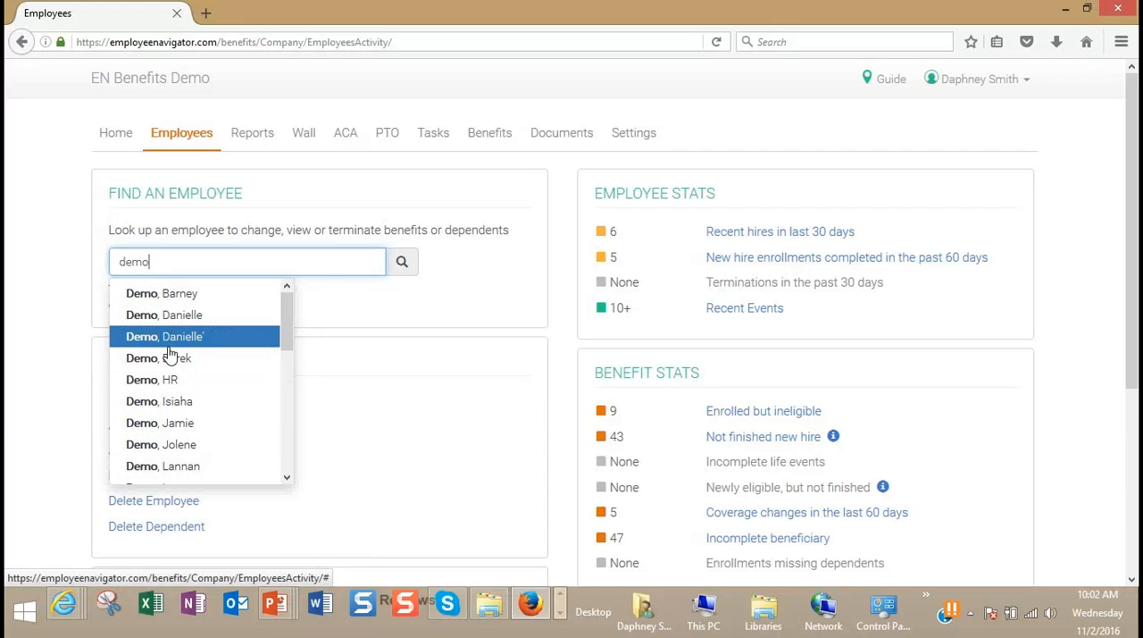
{"action": "left_click", "coordinate": [172, 382]}
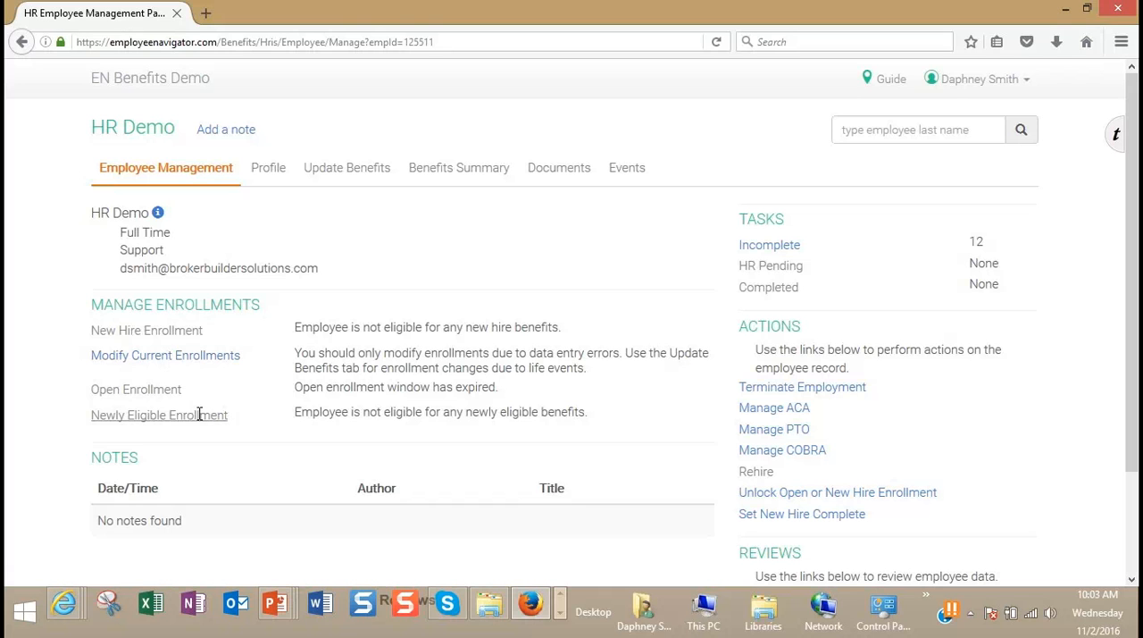
Step: Start a new note on the employee record with the subject "This is a test"
{"action": "scroll", "coordinate": [324, 459], "scroll_direction": "down", "scroll_amount": 3}
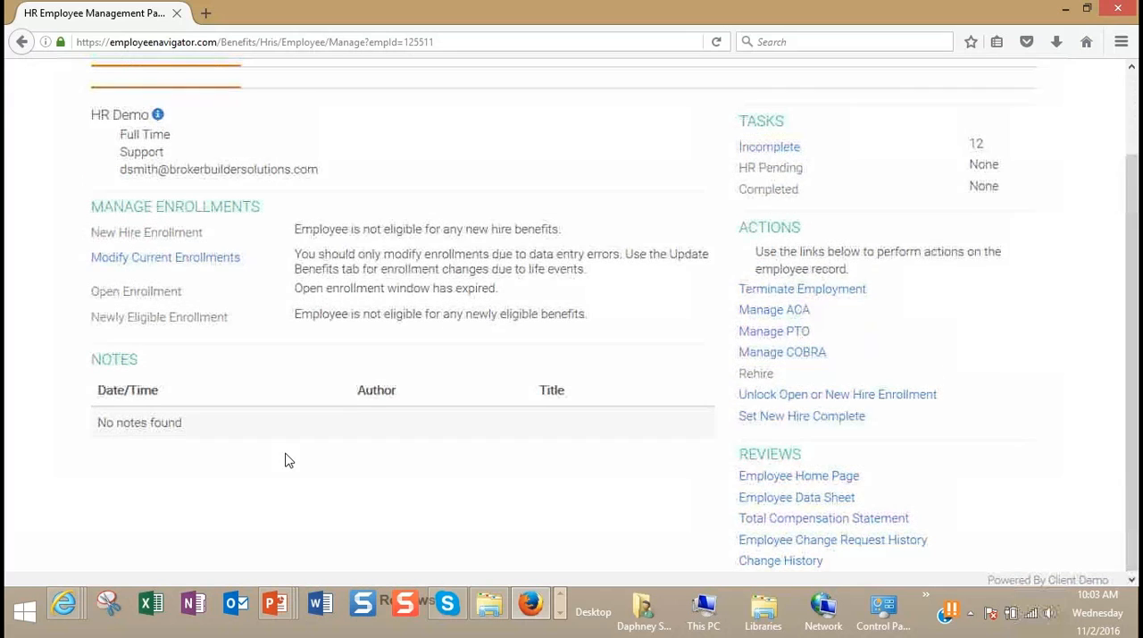
{"action": "scroll", "coordinate": [286, 460], "scroll_direction": "up", "scroll_amount": 3}
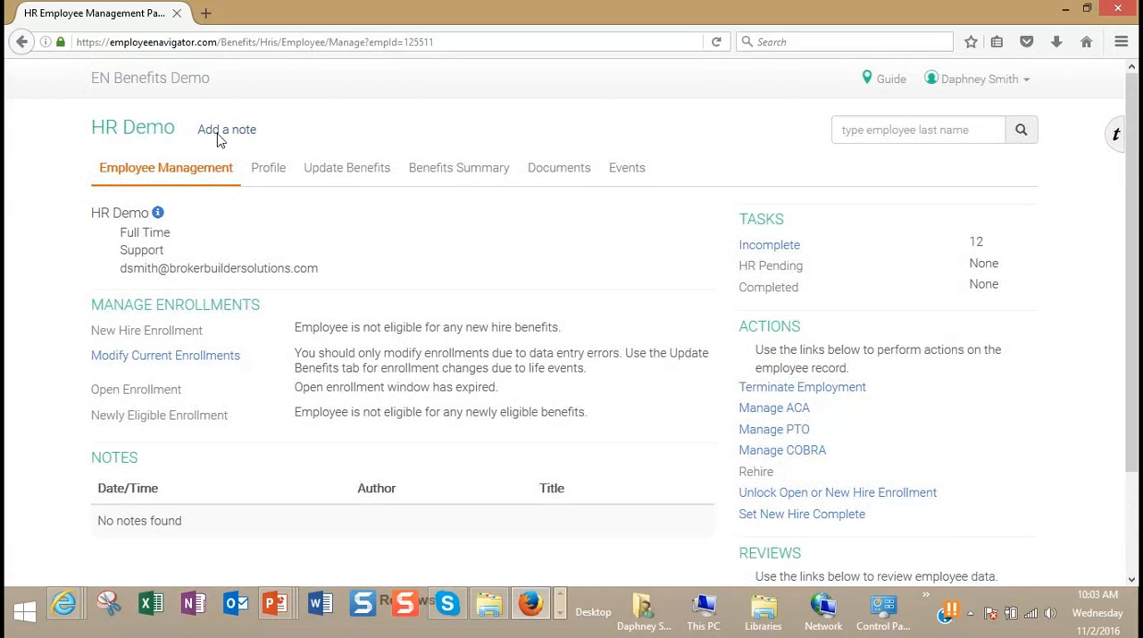
{"action": "left_click", "coordinate": [223, 127]}
{"action": "left_click", "coordinate": [429, 211]}
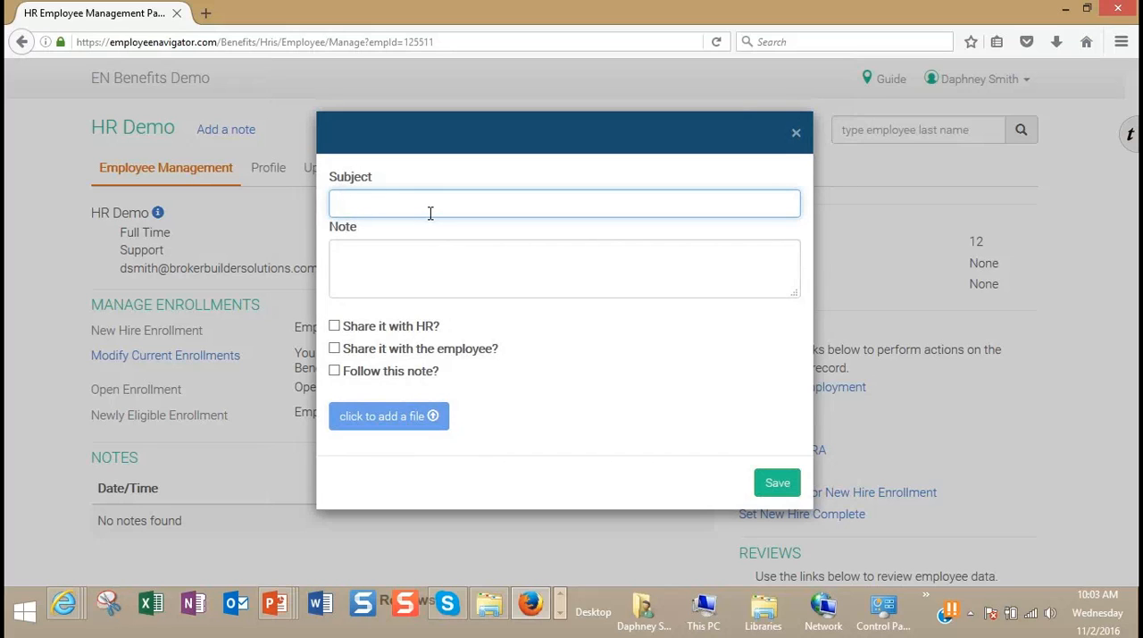
{"action": "type", "text": "This is a test"}
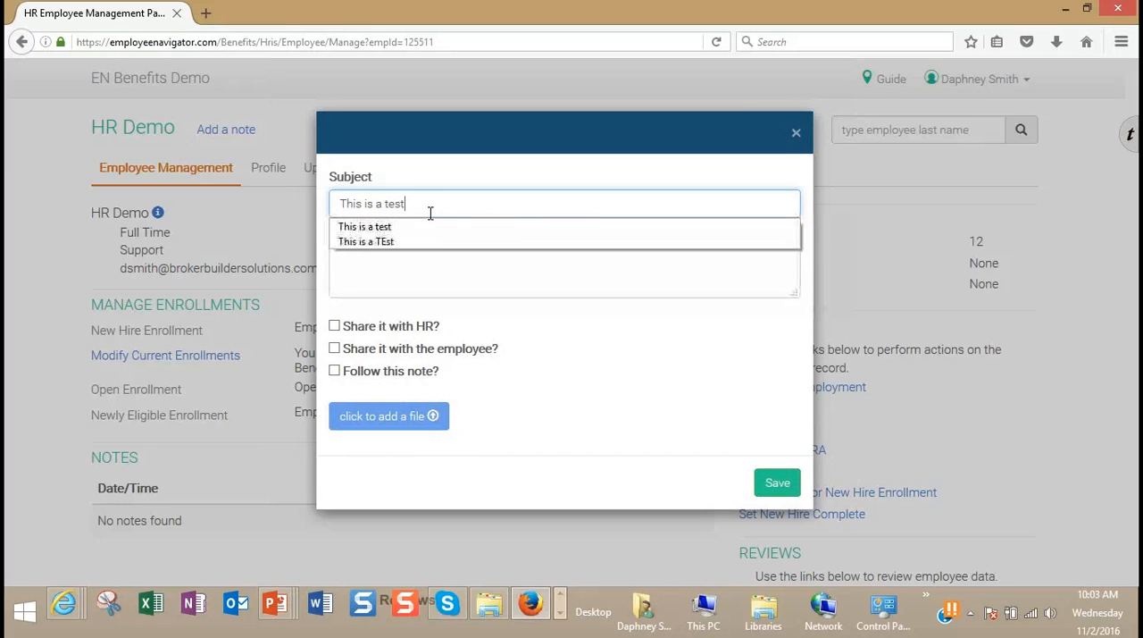
Step: Enter "This is a test." as the note text and save the note without sharing or following it
{"action": "left_click", "coordinate": [366, 268]}
{"action": "left_click", "coordinate": [371, 265]}
{"action": "type", "text": "This "}
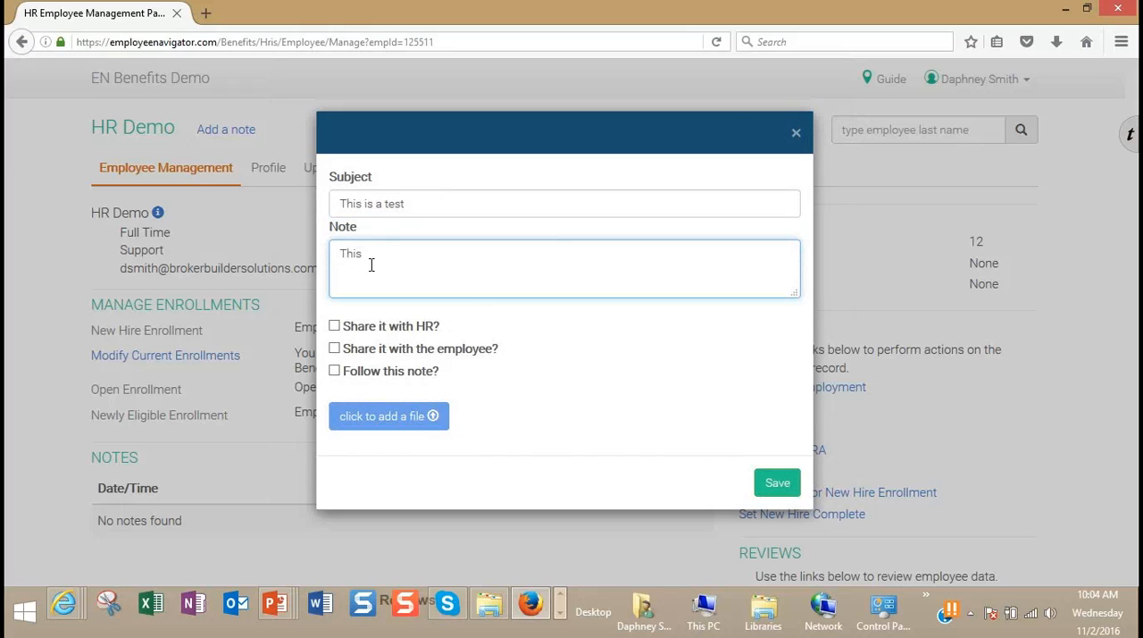
{"action": "type", "text": "is a test."}
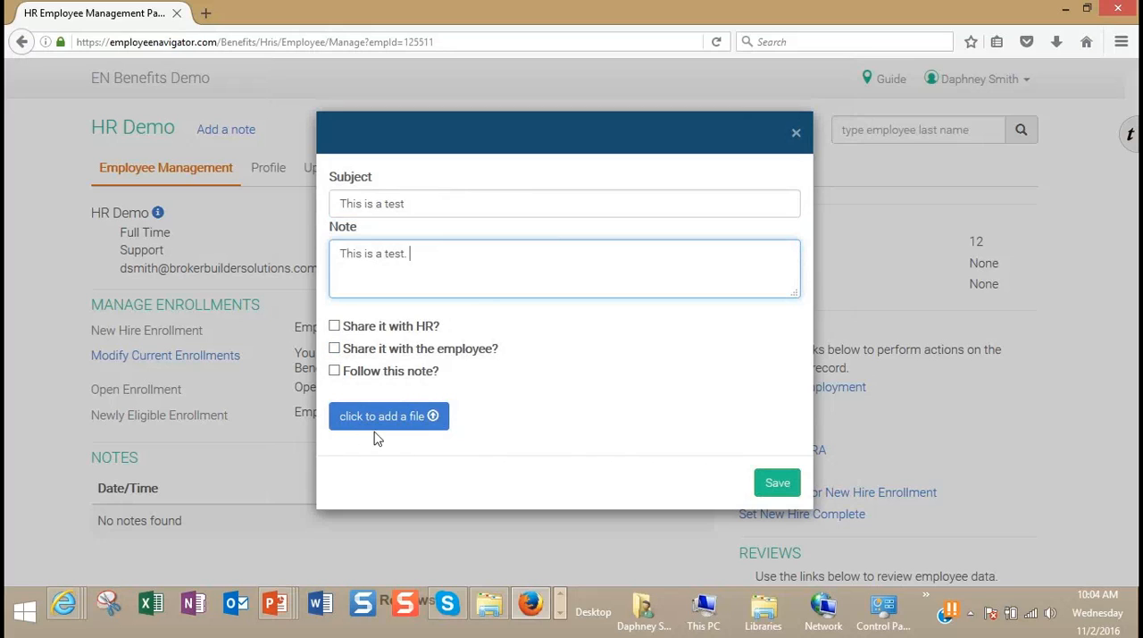
{"action": "left_click", "coordinate": [402, 428]}
{"action": "left_click", "coordinate": [776, 487]}
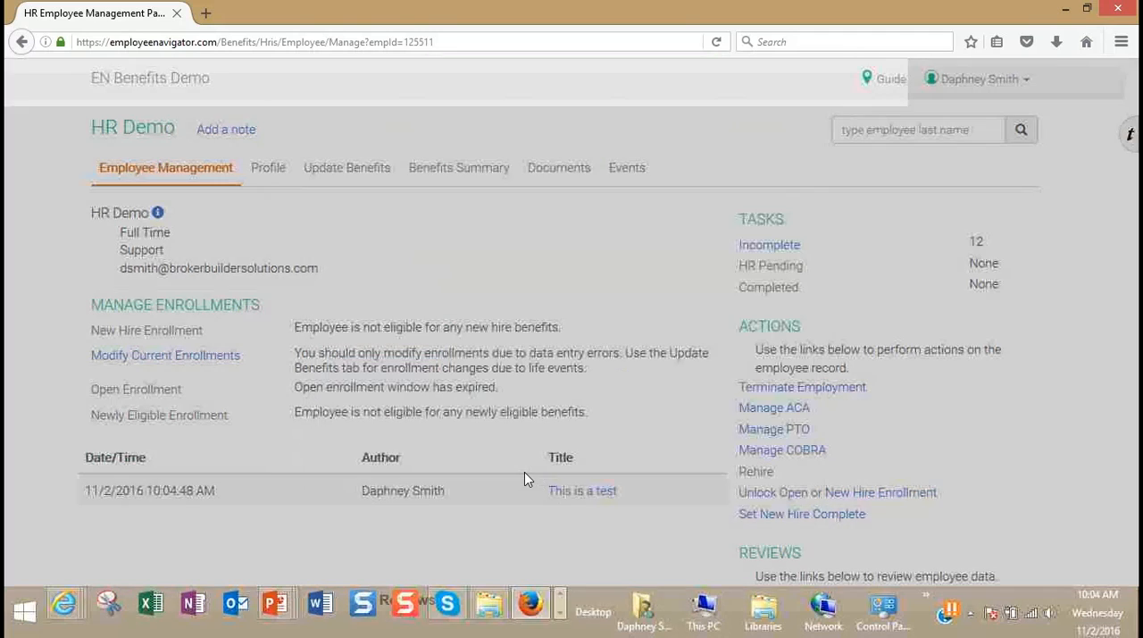
Step: View the saved note "This is a test" with its comment section, and close it without adding a comment
{"action": "scroll", "coordinate": [546, 469], "scroll_direction": "down", "scroll_amount": 2}
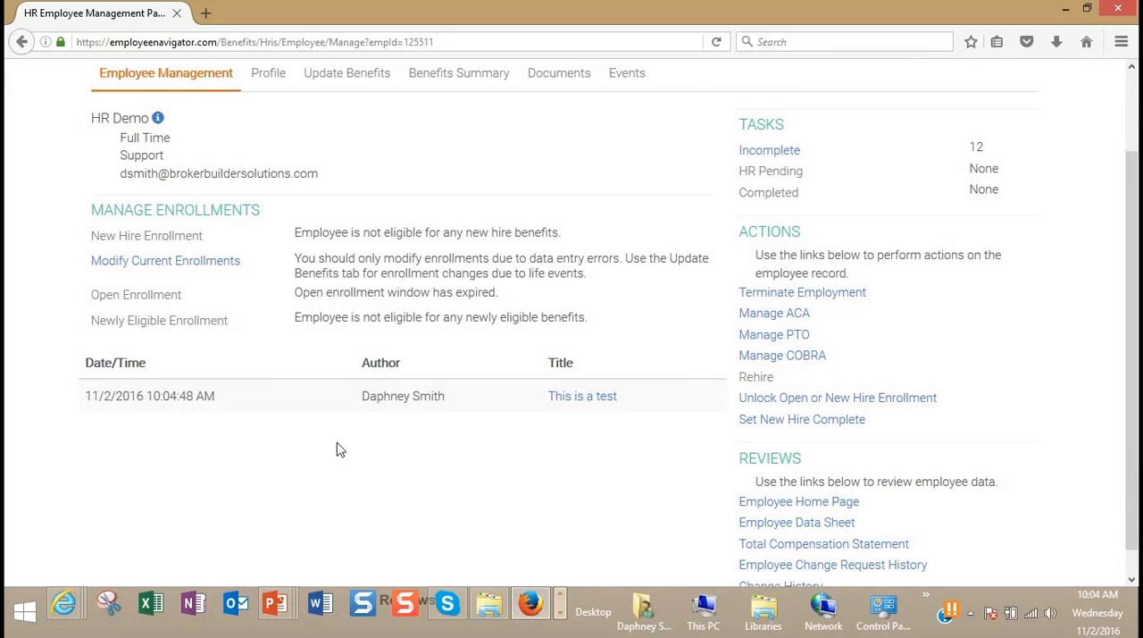
{"action": "left_click", "coordinate": [574, 408]}
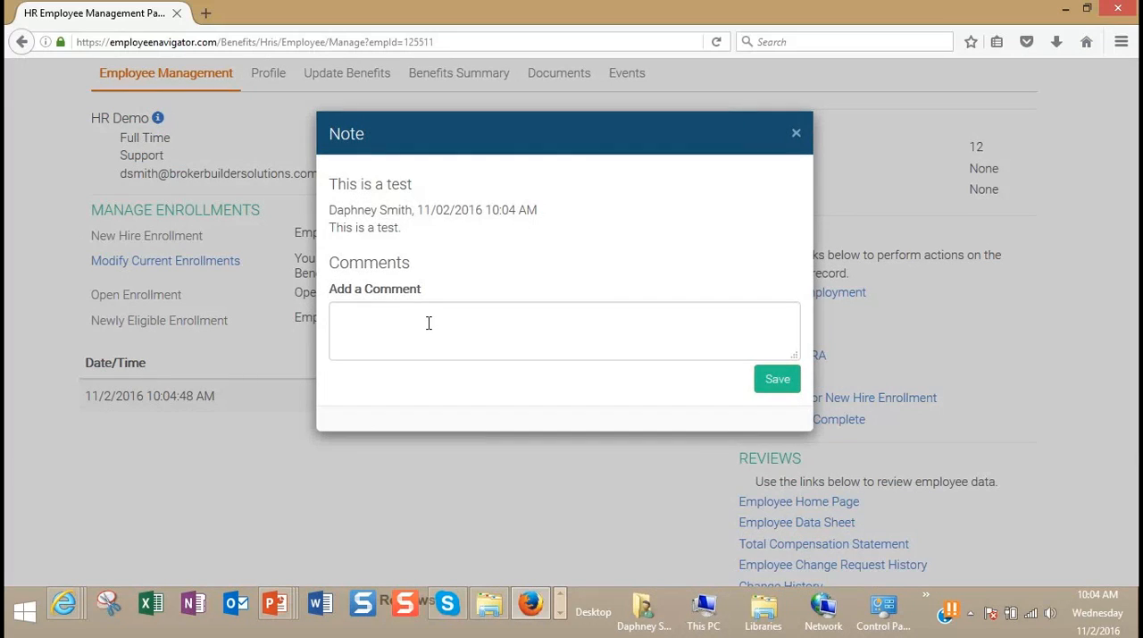
{"action": "left_click", "coordinate": [798, 136]}
{"action": "scroll", "coordinate": [336, 247], "scroll_direction": "up", "scroll_amount": 2}
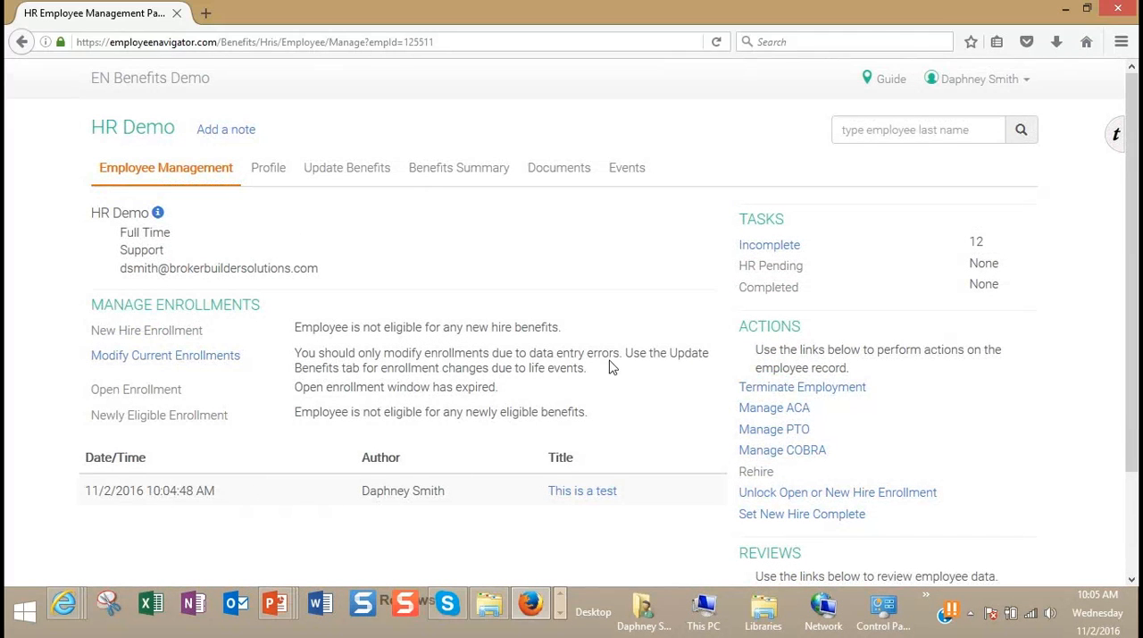
Step: Review the employee's incomplete tasks, from Getting Started through Safety & Training, and return to the employee management page
{"action": "left_click_drag", "start_coordinate": [1134, 331], "coordinate": [1107, 429]}
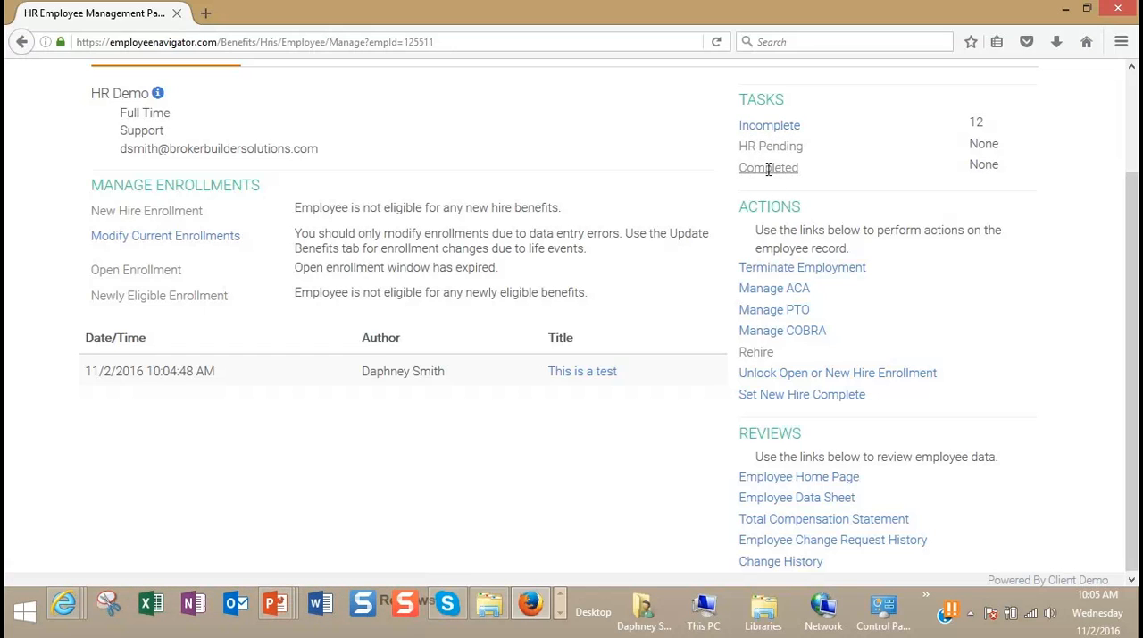
{"action": "scroll", "coordinate": [852, 209], "scroll_direction": "up", "scroll_amount": 2}
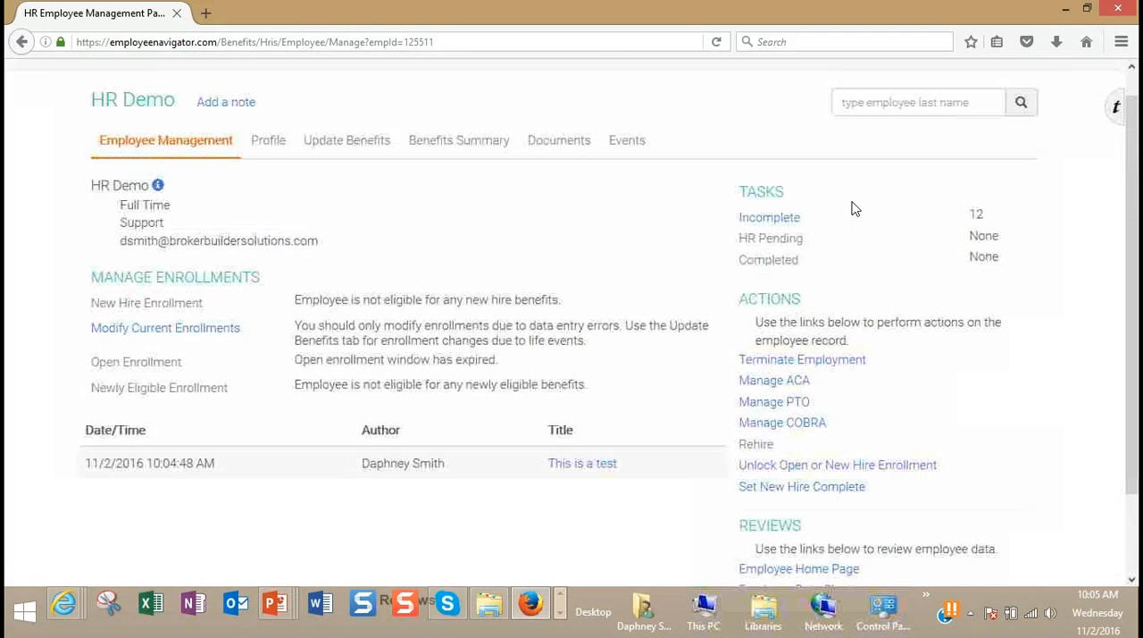
{"action": "left_click", "coordinate": [775, 225]}
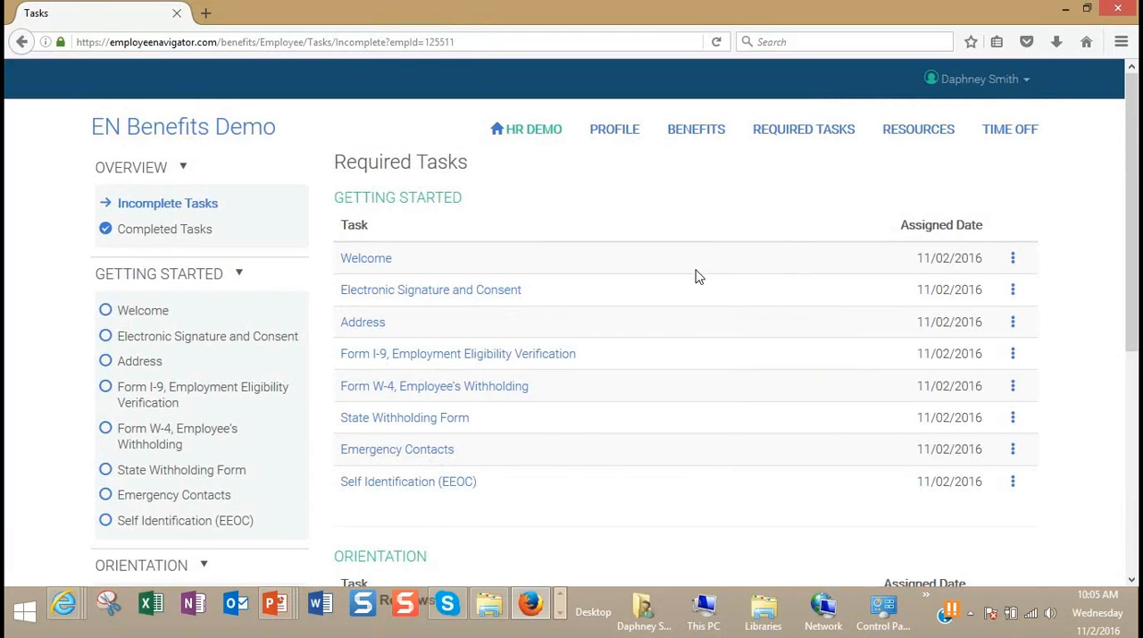
{"action": "scroll", "coordinate": [696, 275], "scroll_direction": "down", "scroll_amount": 2}
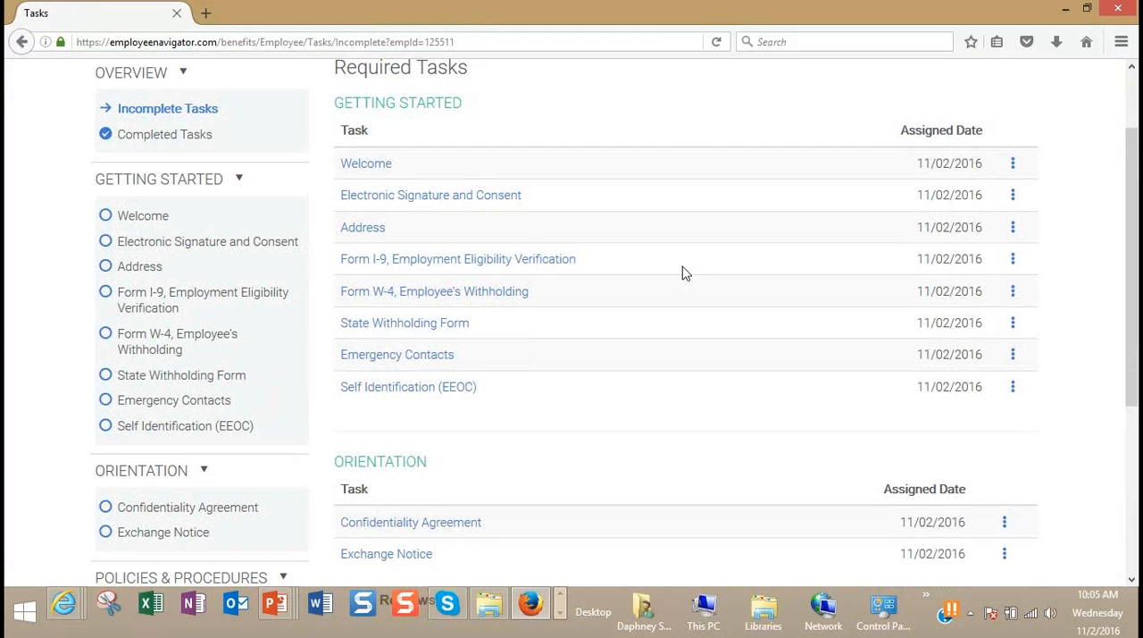
{"action": "scroll", "coordinate": [683, 272], "scroll_direction": "down", "scroll_amount": 5}
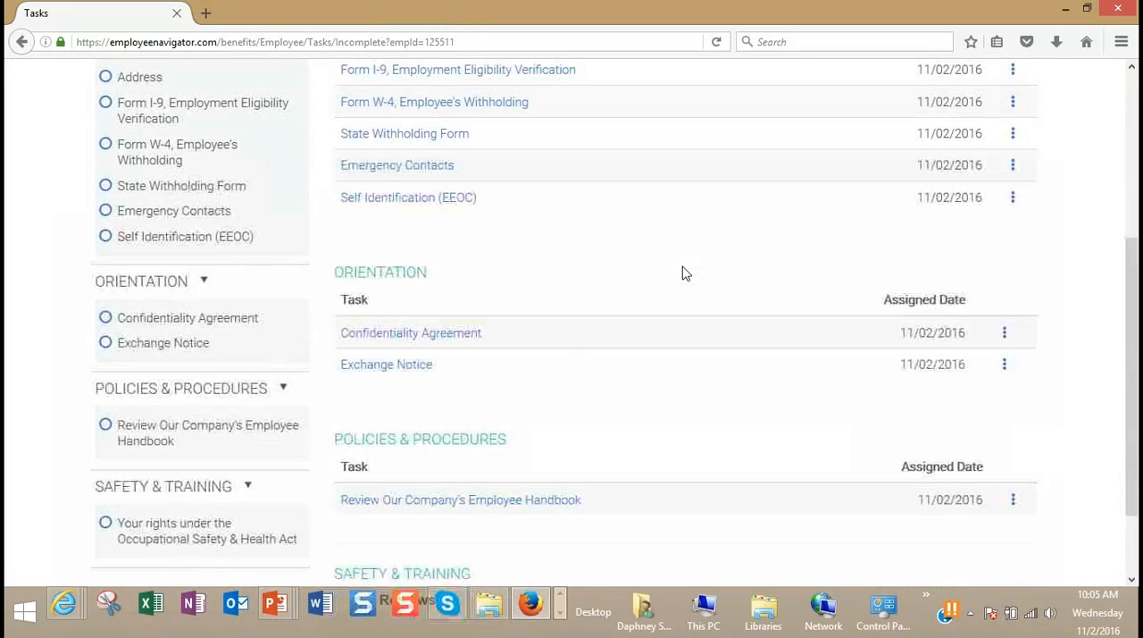
{"action": "scroll", "coordinate": [721, 351], "scroll_direction": "up", "scroll_amount": 7}
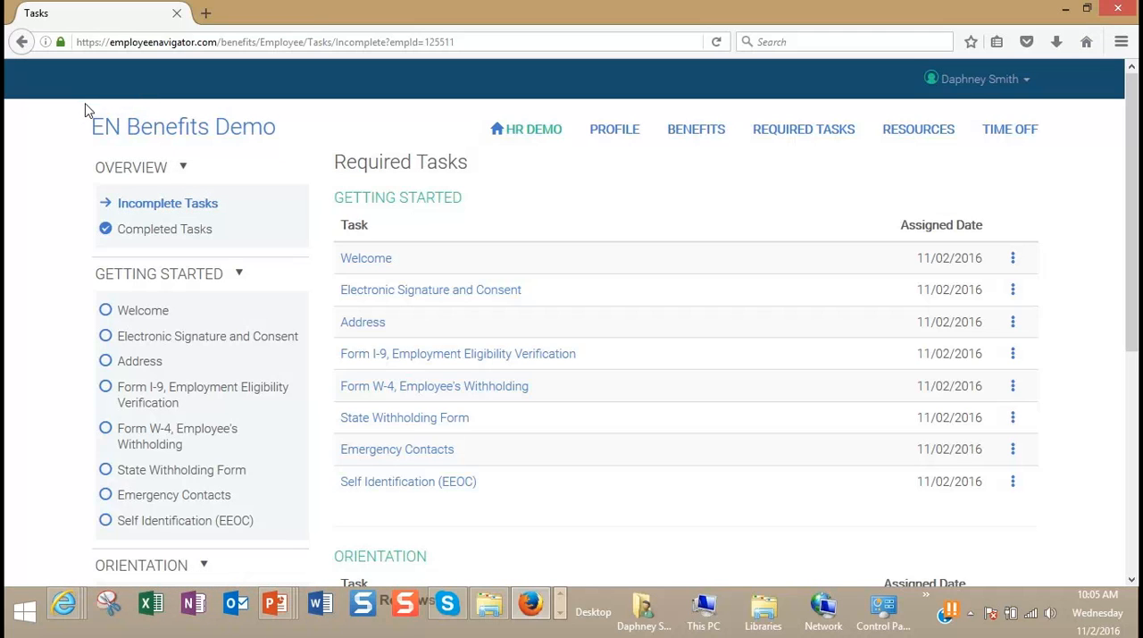
{"action": "left_click", "coordinate": [21, 41]}
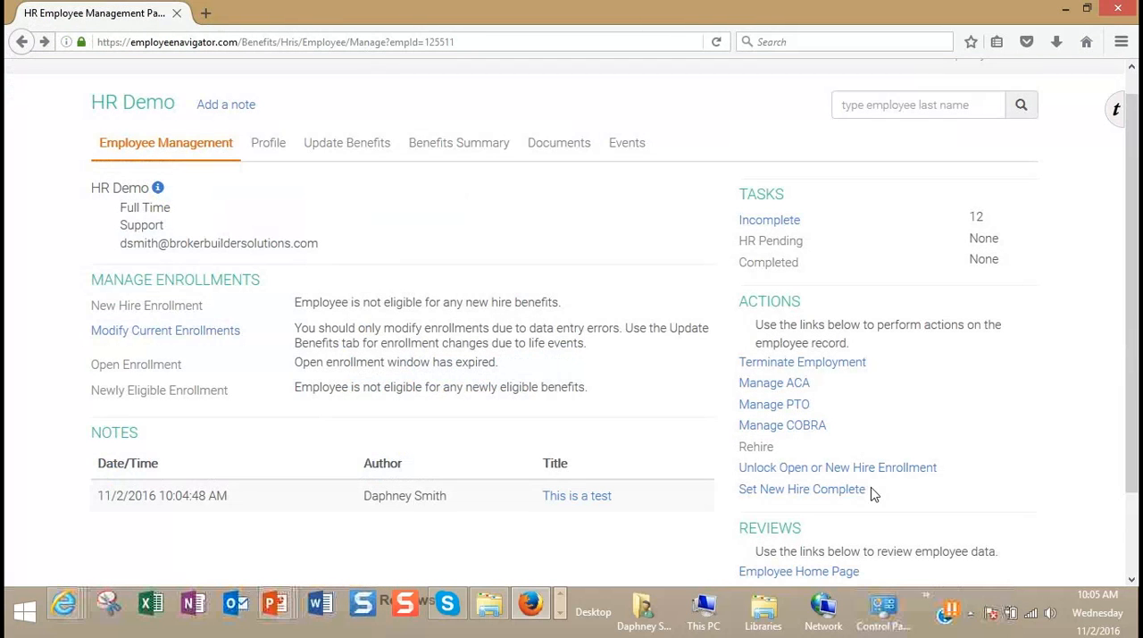
Step: View the Employee Home Page as the employee sees it and return to the employee management page
{"action": "left_click_drag", "start_coordinate": [1131, 432], "coordinate": [1115, 524]}
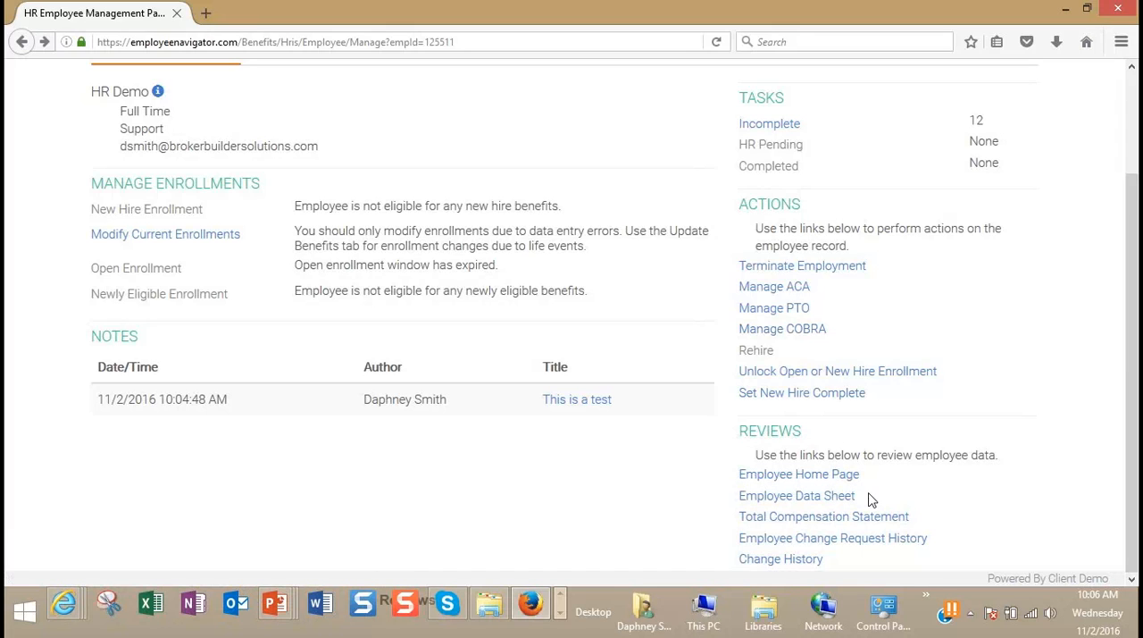
{"action": "left_click", "coordinate": [788, 476]}
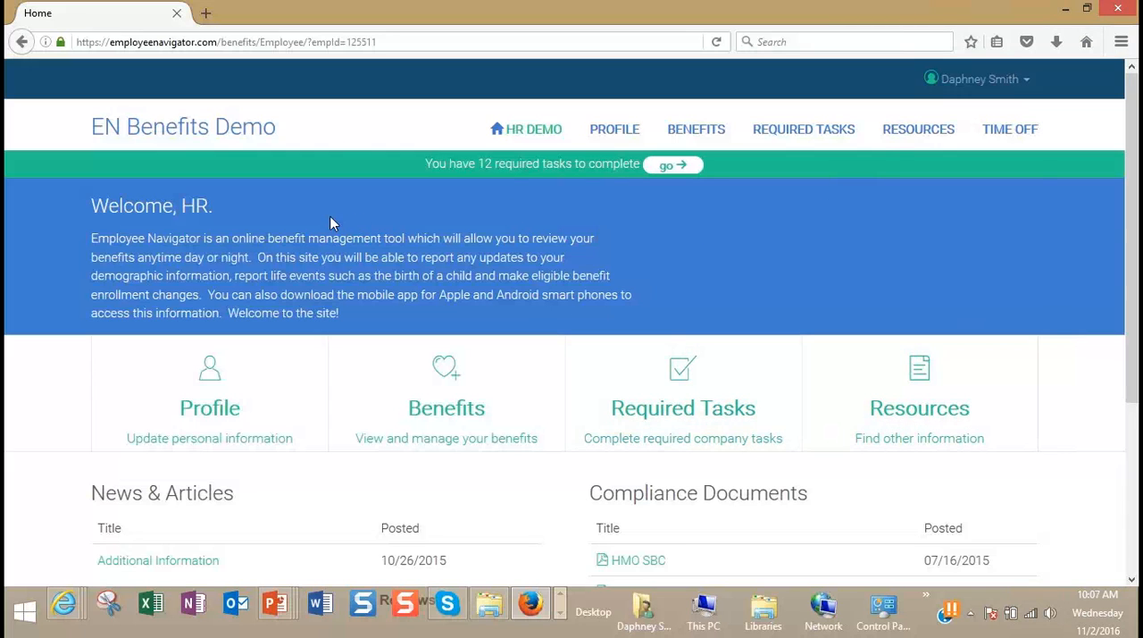
{"action": "left_click", "coordinate": [21, 41]}
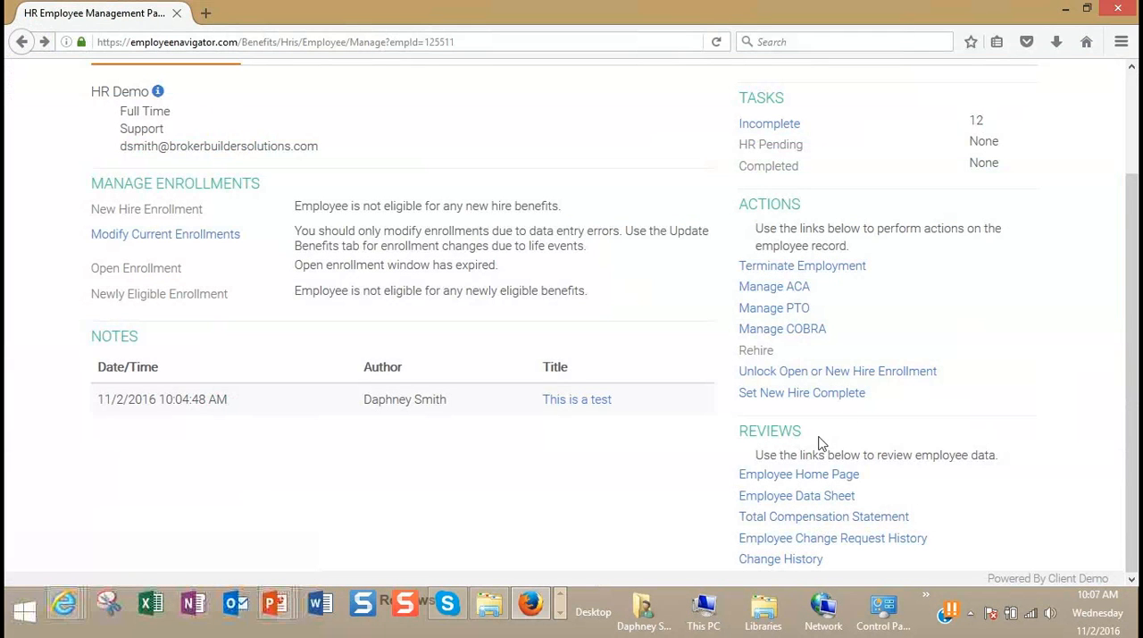
Step: Examine the Employee Data Sheet across all its columns and return to the employee management page
{"action": "left_click", "coordinate": [786, 498]}
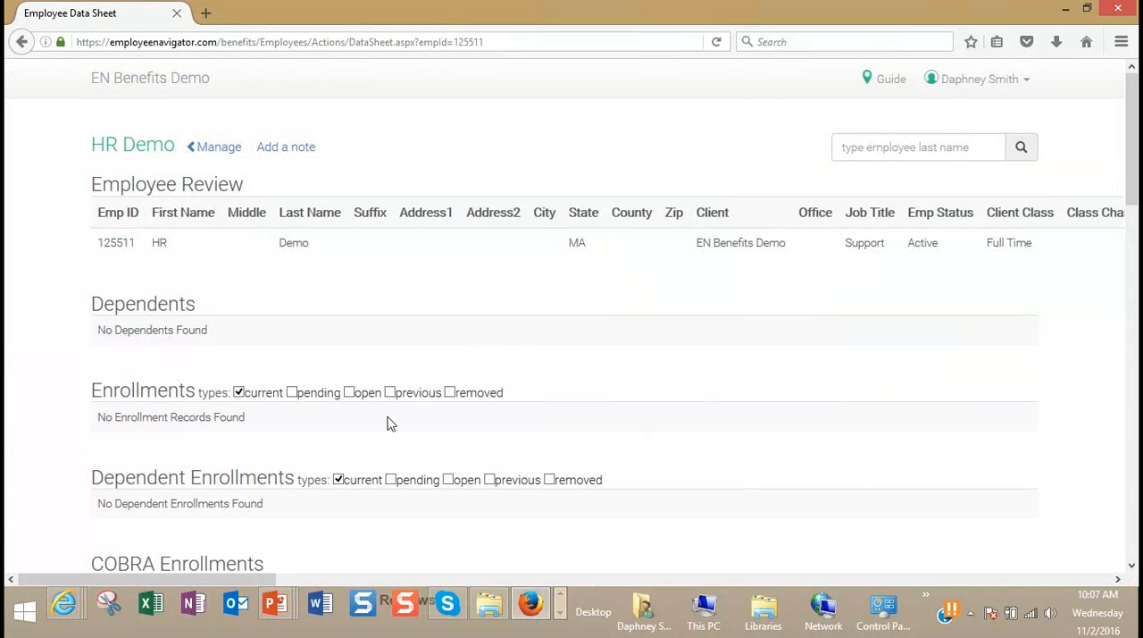
{"action": "left_click_drag", "start_coordinate": [218, 578], "coordinate": [1106, 619]}
{"action": "left_click_drag", "start_coordinate": [992, 578], "coordinate": [100, 576]}
{"action": "left_click", "coordinate": [213, 148]}
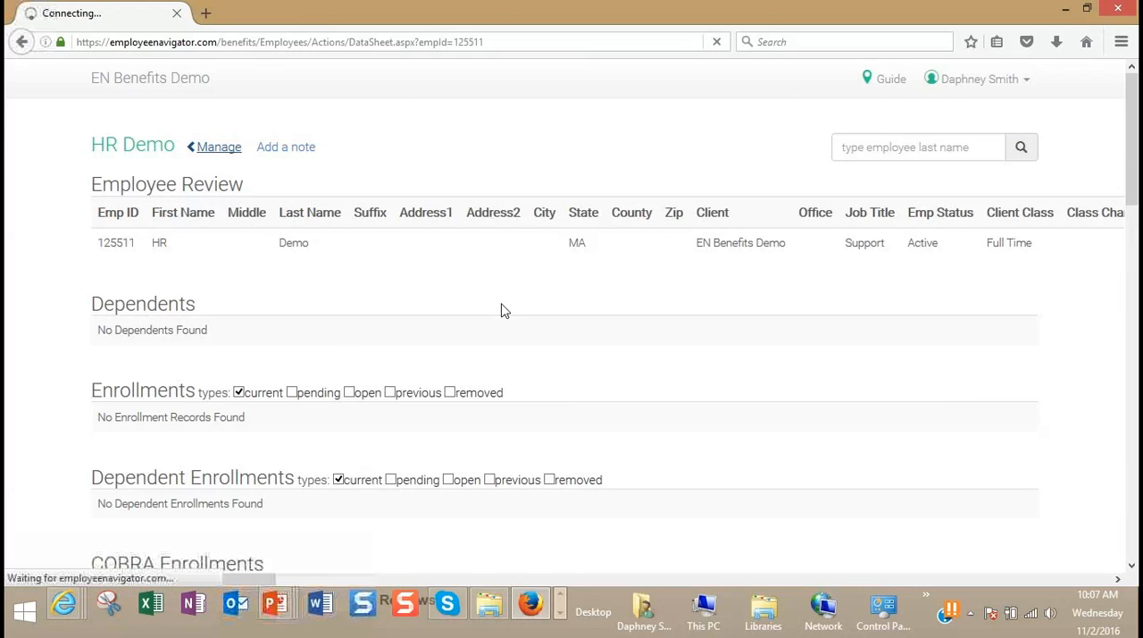
Step: View the Employee Change Request History and return to the review links on the employee management page
{"action": "scroll", "coordinate": [920, 468], "scroll_direction": "down", "scroll_amount": 2}
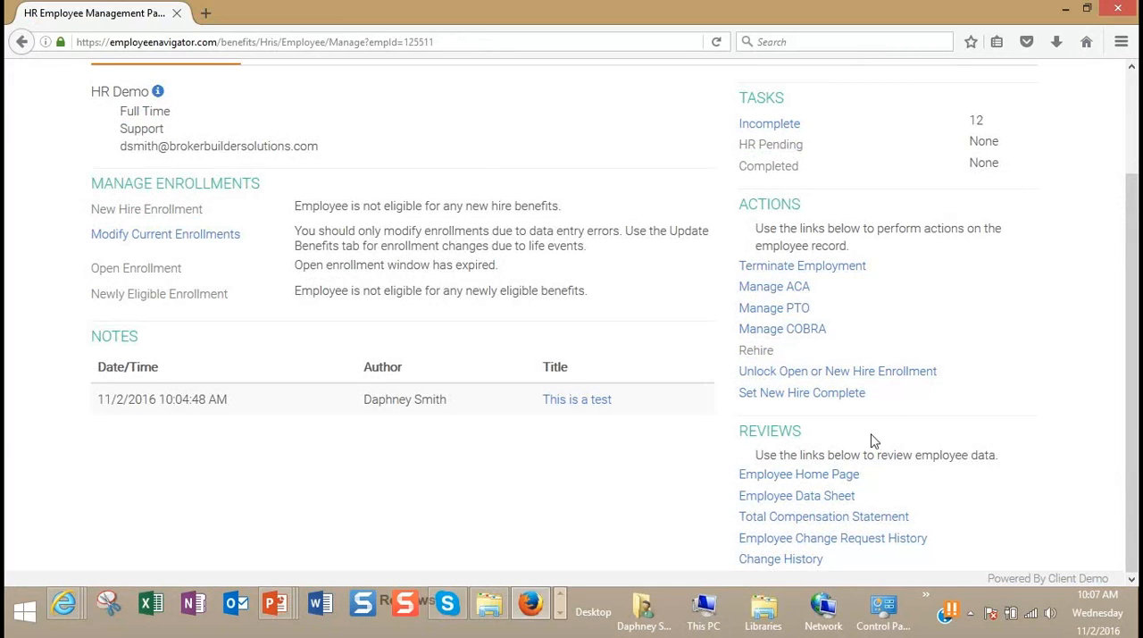
{"action": "left_click", "coordinate": [798, 541]}
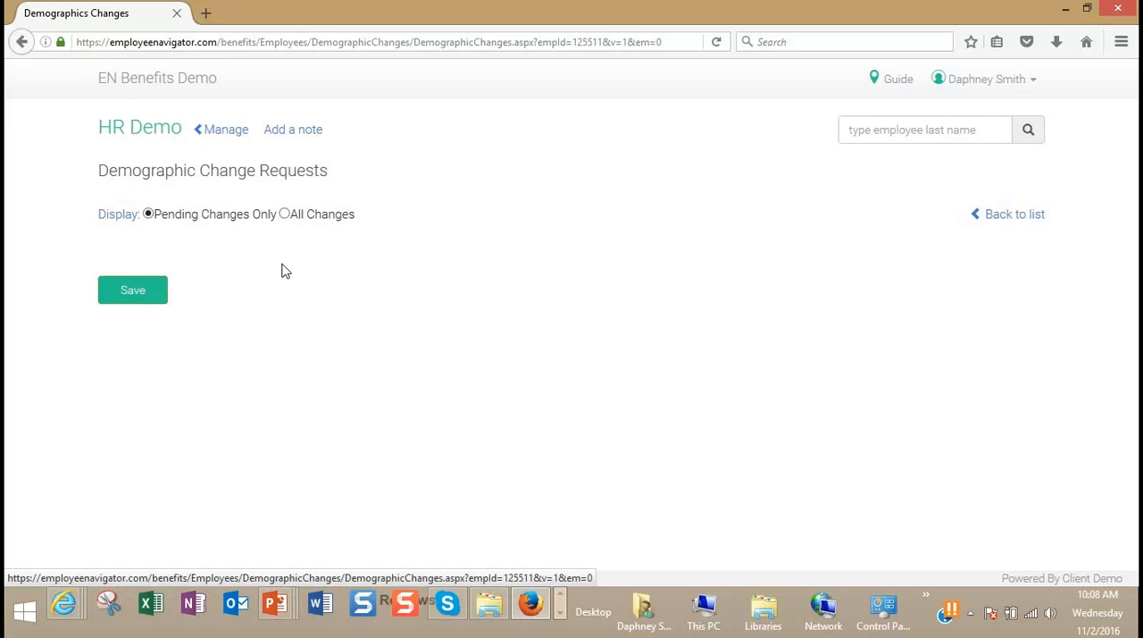
{"action": "left_click", "coordinate": [221, 132]}
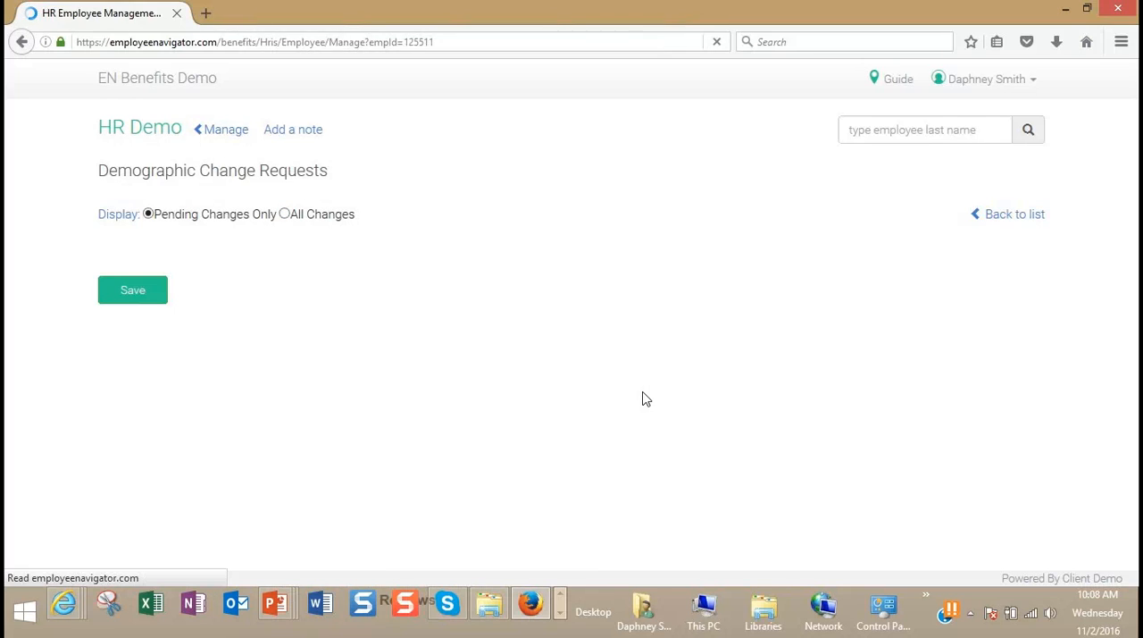
{"action": "scroll", "coordinate": [845, 566], "scroll_direction": "down", "scroll_amount": 3}
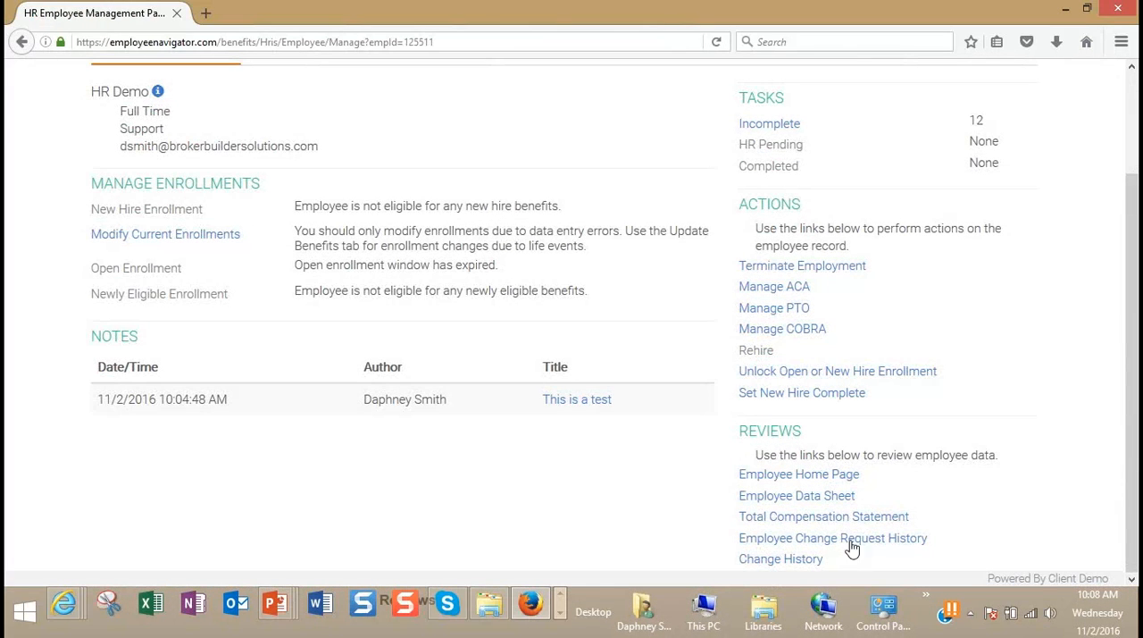
Step: View the employee's Change History and return to the employee management page
{"action": "left_click", "coordinate": [811, 560]}
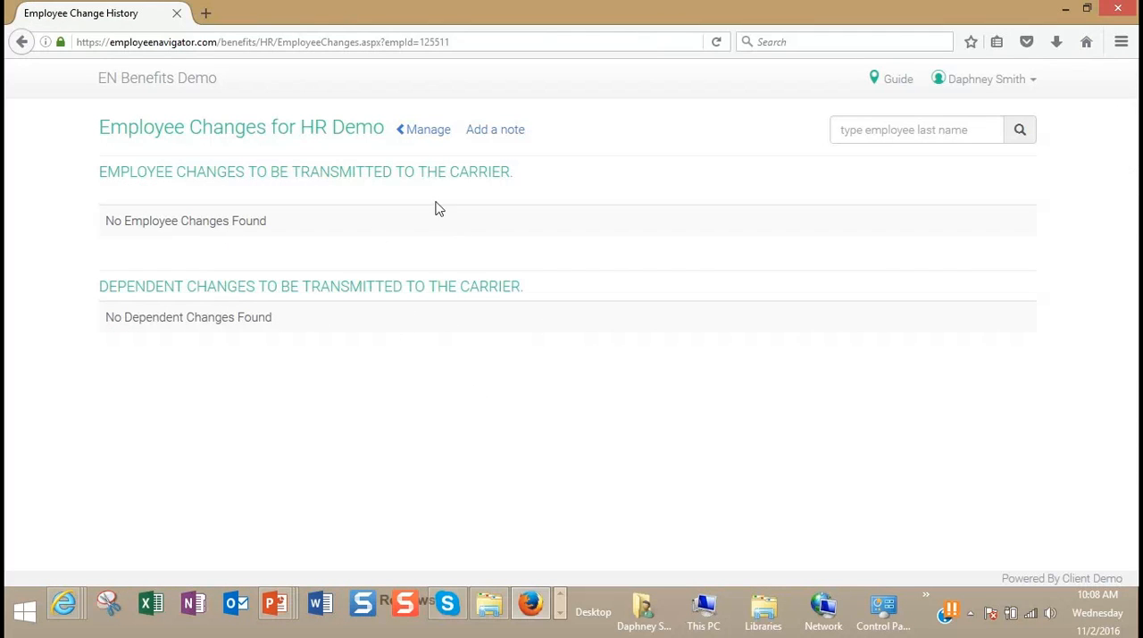
{"action": "left_click", "coordinate": [430, 134]}
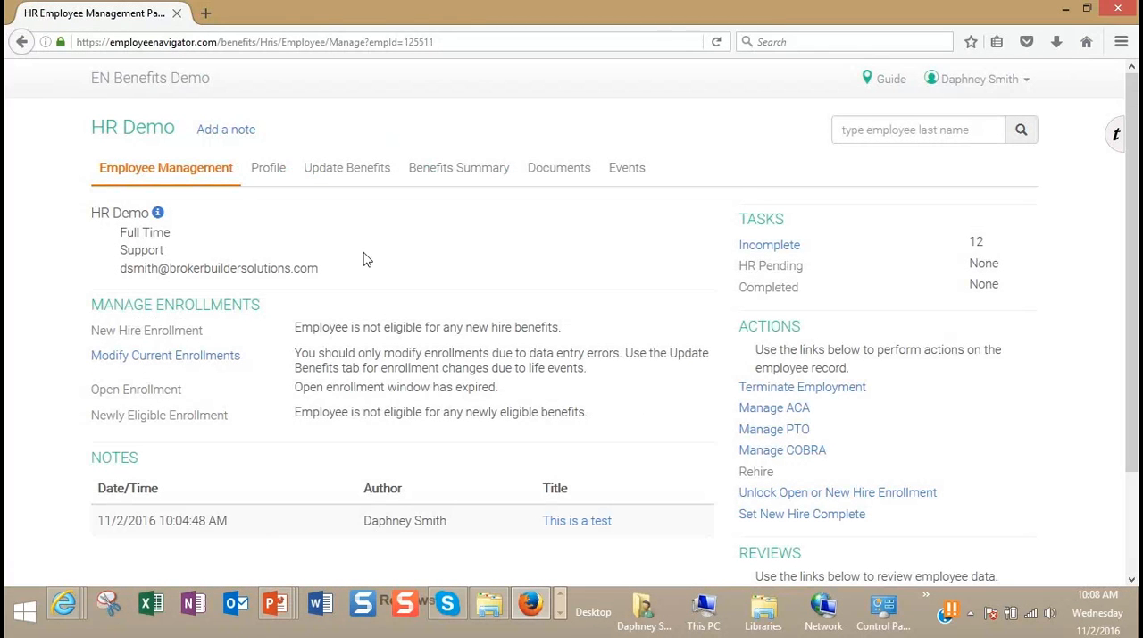
Step: Examine the employee's Profile details from the identification fields down to job title and manager
{"action": "left_click", "coordinate": [272, 170]}
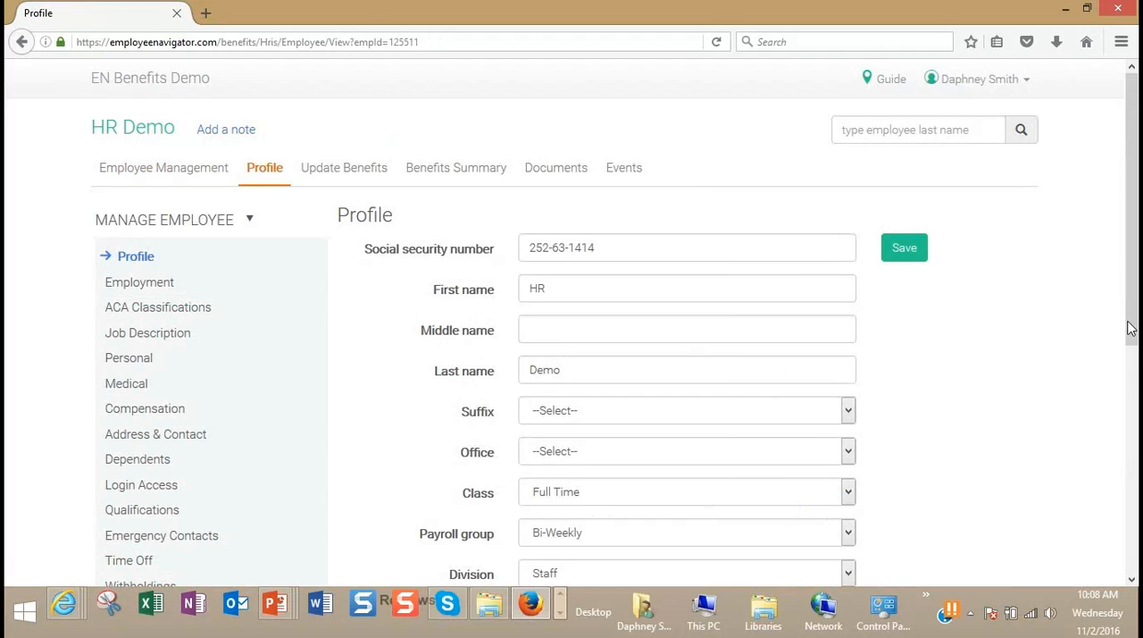
{"action": "left_click_drag", "start_coordinate": [1130, 334], "coordinate": [1112, 406]}
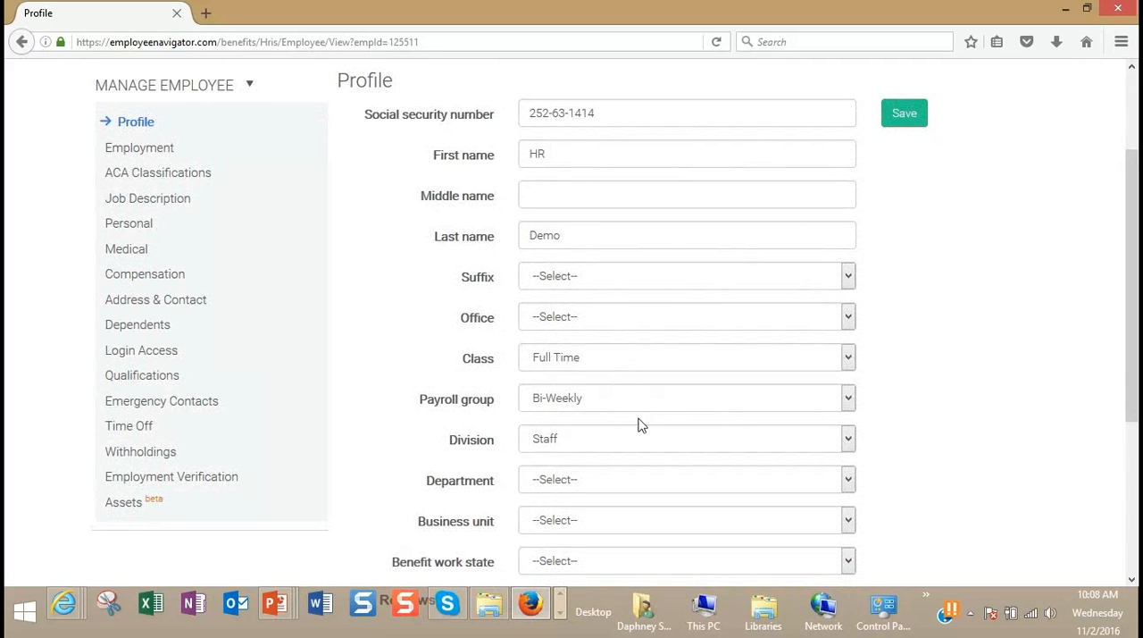
{"action": "scroll", "coordinate": [809, 531], "scroll_direction": "down", "scroll_amount": 2}
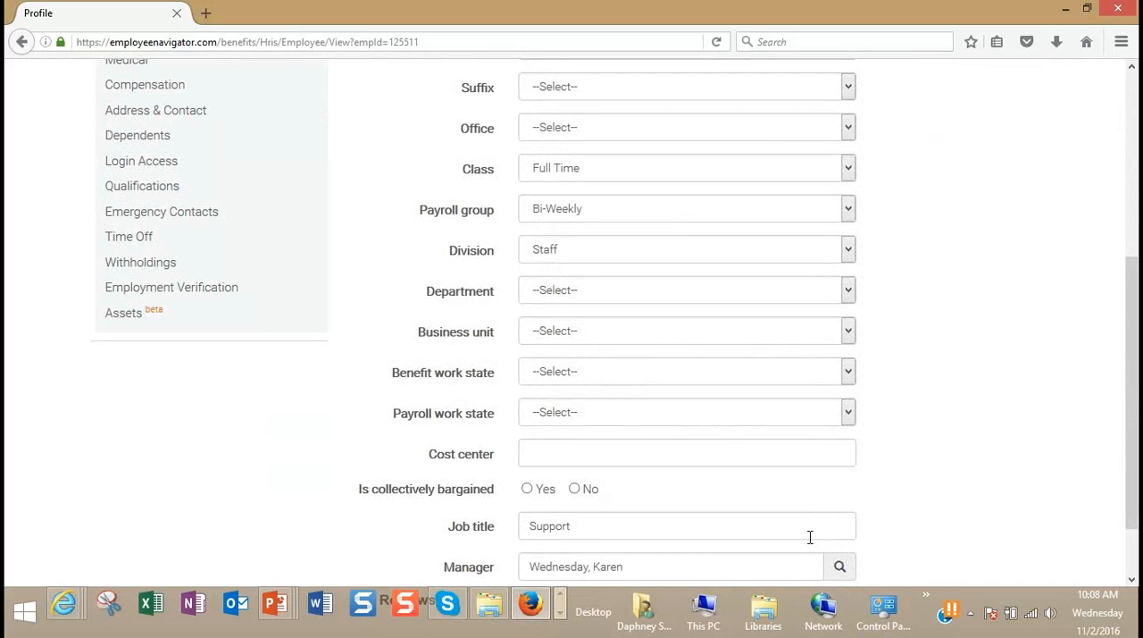
{"action": "scroll", "coordinate": [809, 536], "scroll_direction": "down", "scroll_amount": 1}
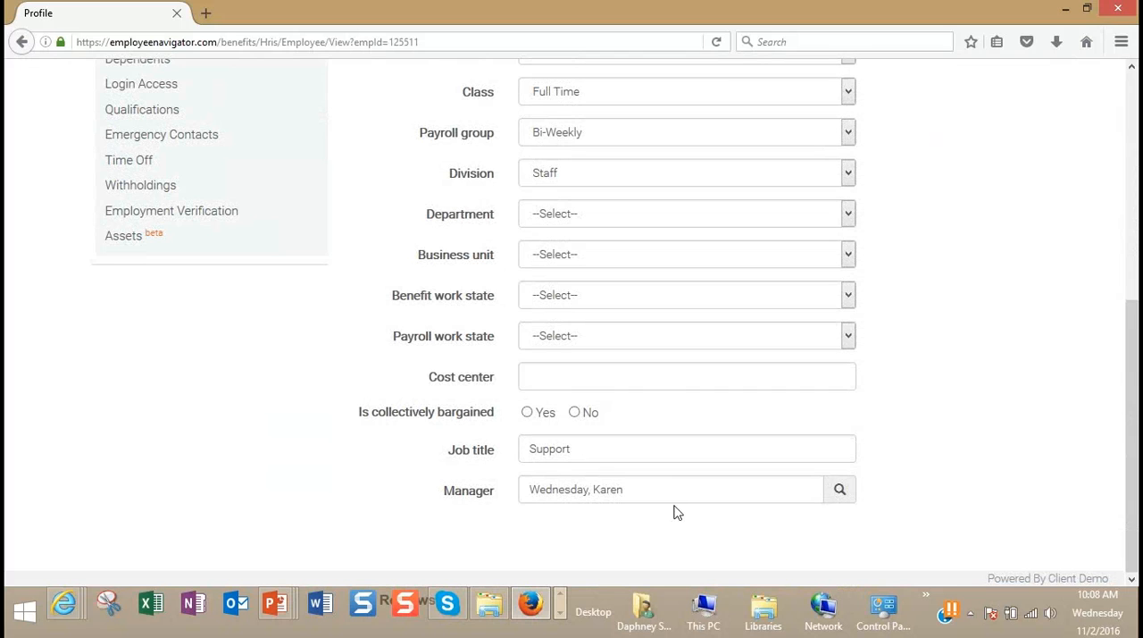
{"action": "scroll", "coordinate": [611, 489], "scroll_direction": "up", "scroll_amount": 3}
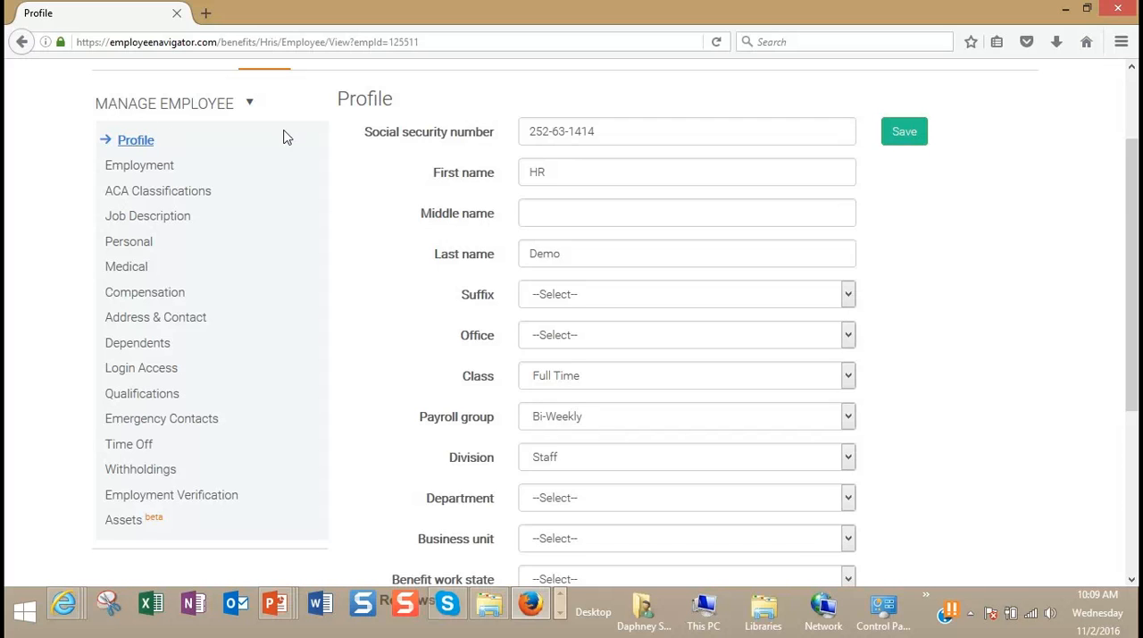
{"action": "scroll", "coordinate": [245, 262], "scroll_direction": "up", "scroll_amount": 1}
{"action": "scroll", "coordinate": [248, 262], "scroll_direction": "down", "scroll_amount": 1}
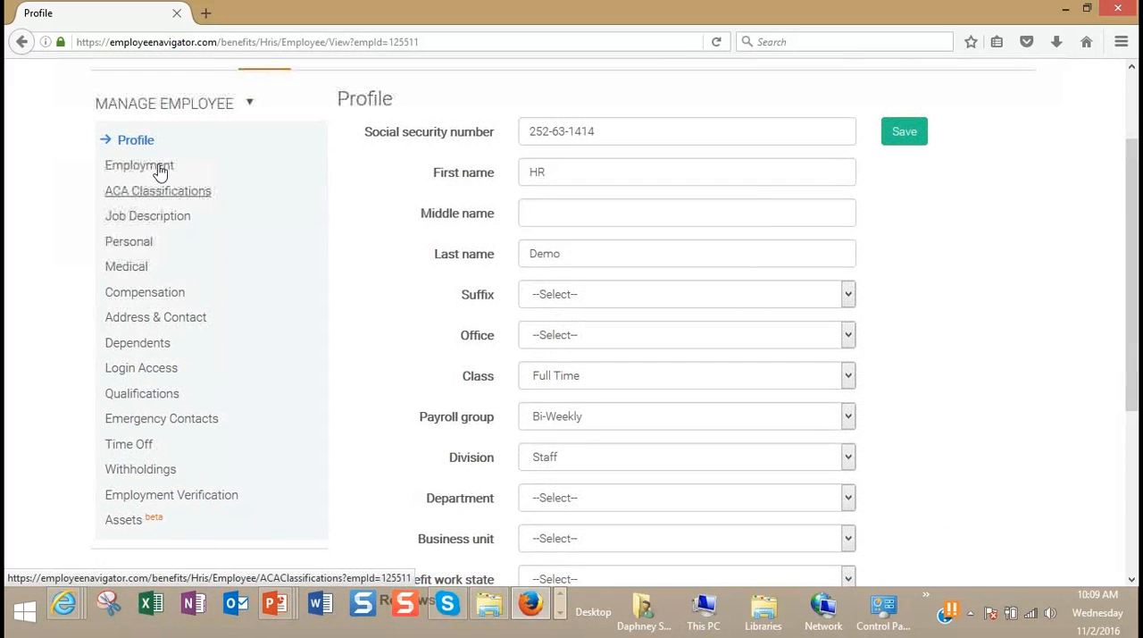
Step: Review the employee's Employment information and Login Access settings
{"action": "left_click", "coordinate": [157, 167]}
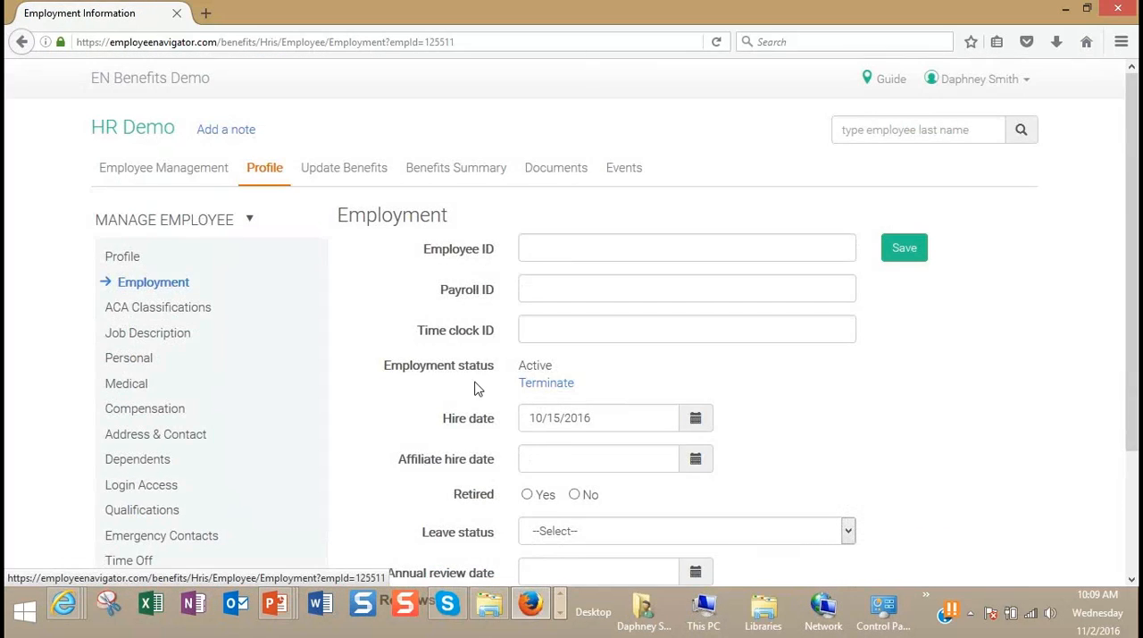
{"action": "scroll", "coordinate": [480, 389], "scroll_direction": "down", "scroll_amount": 3}
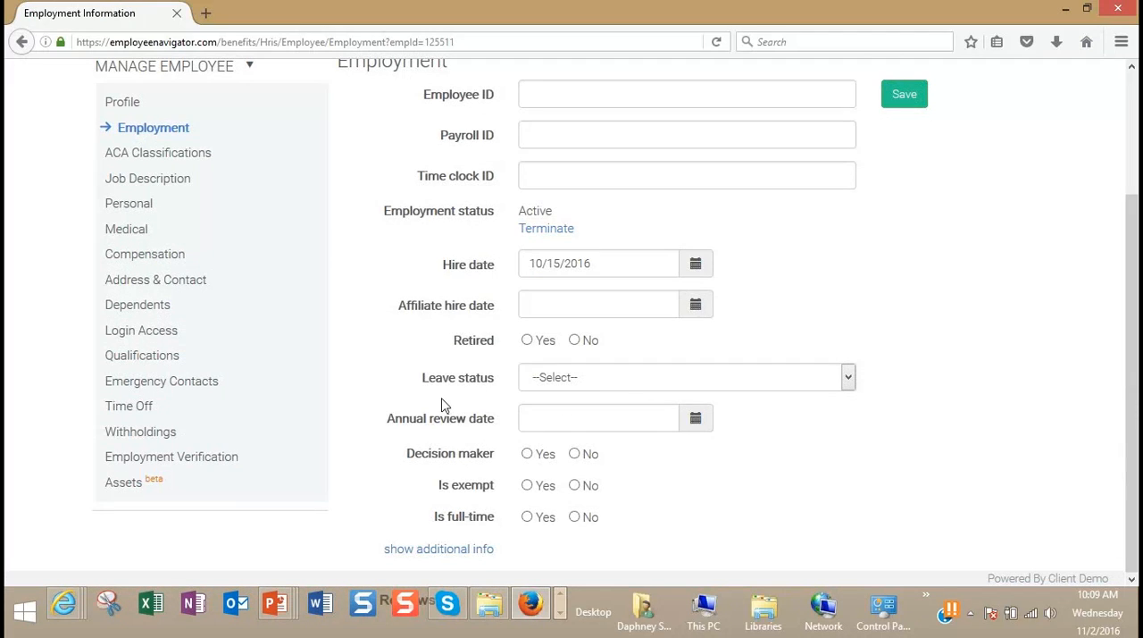
{"action": "left_click", "coordinate": [153, 332]}
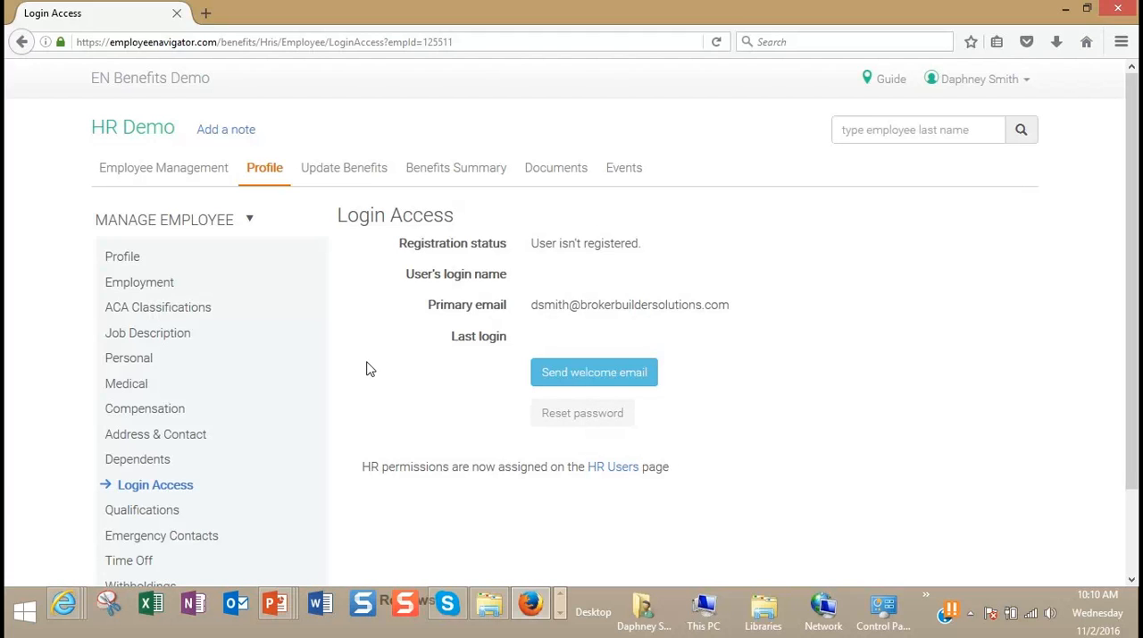
{"action": "scroll", "coordinate": [366, 369], "scroll_direction": "down", "scroll_amount": 2}
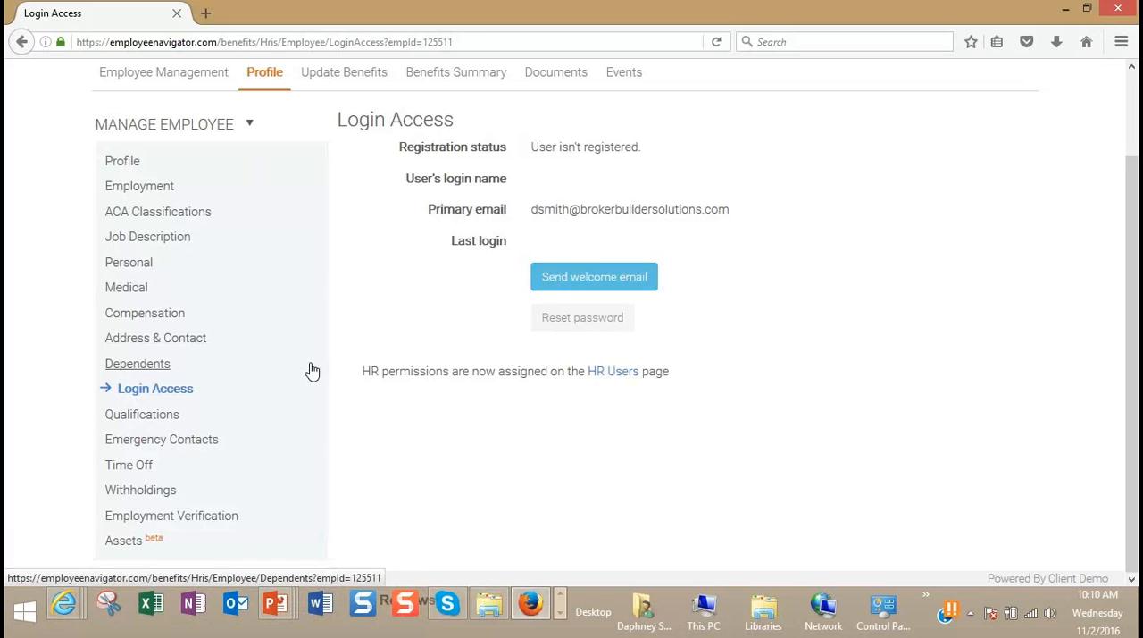
{"action": "scroll", "coordinate": [312, 371], "scroll_direction": "up", "scroll_amount": 2}
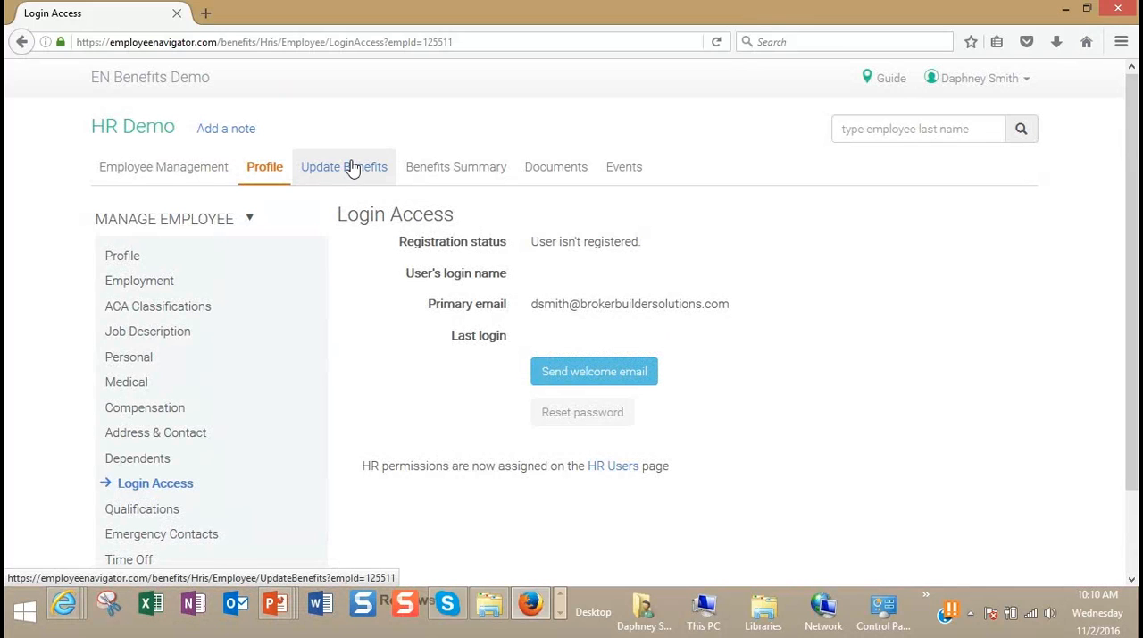
Step: Start a Marriage benefit update that adds a family member, with an event date of 10/25/2016
{"action": "left_click", "coordinate": [355, 169]}
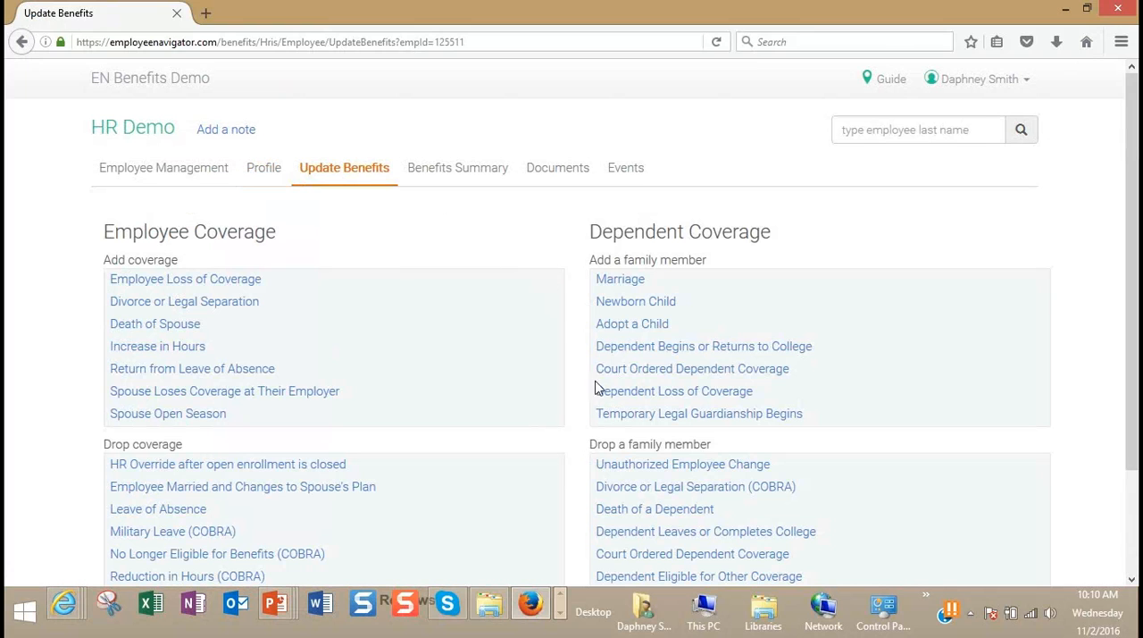
{"action": "scroll", "coordinate": [987, 337], "scroll_direction": "down", "scroll_amount": 2}
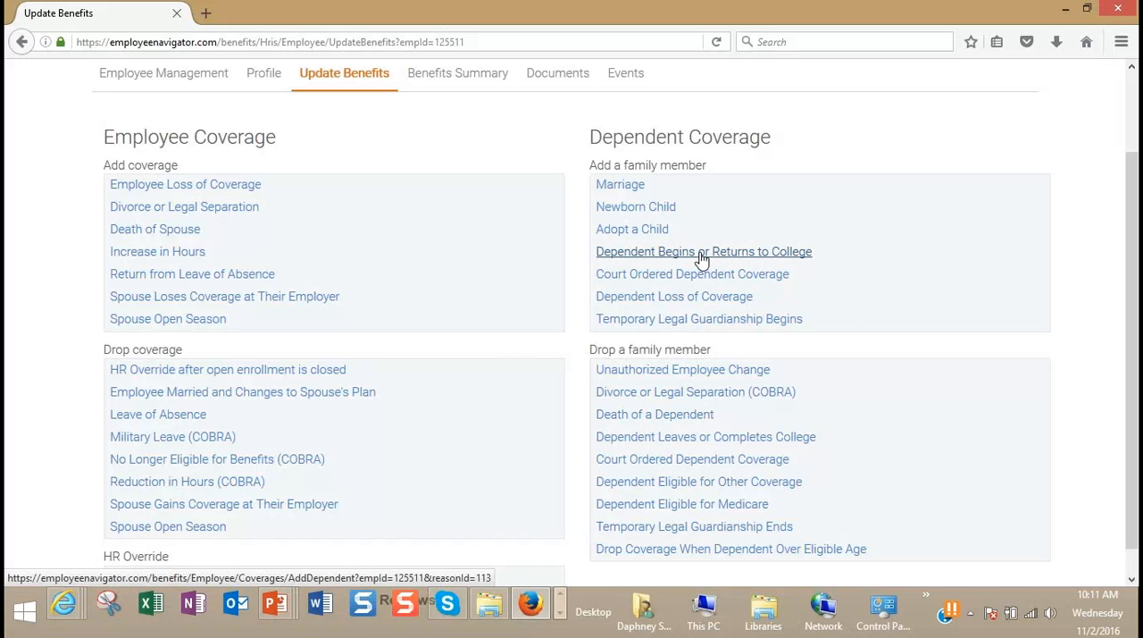
{"action": "left_click", "coordinate": [618, 186]}
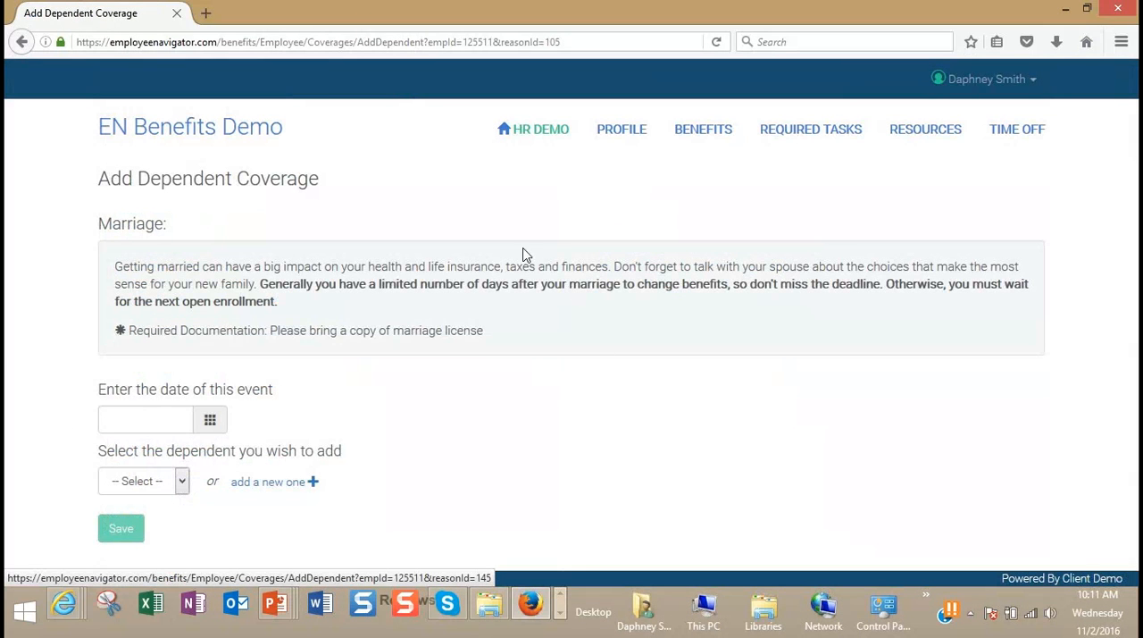
{"action": "left_click", "coordinate": [131, 422]}
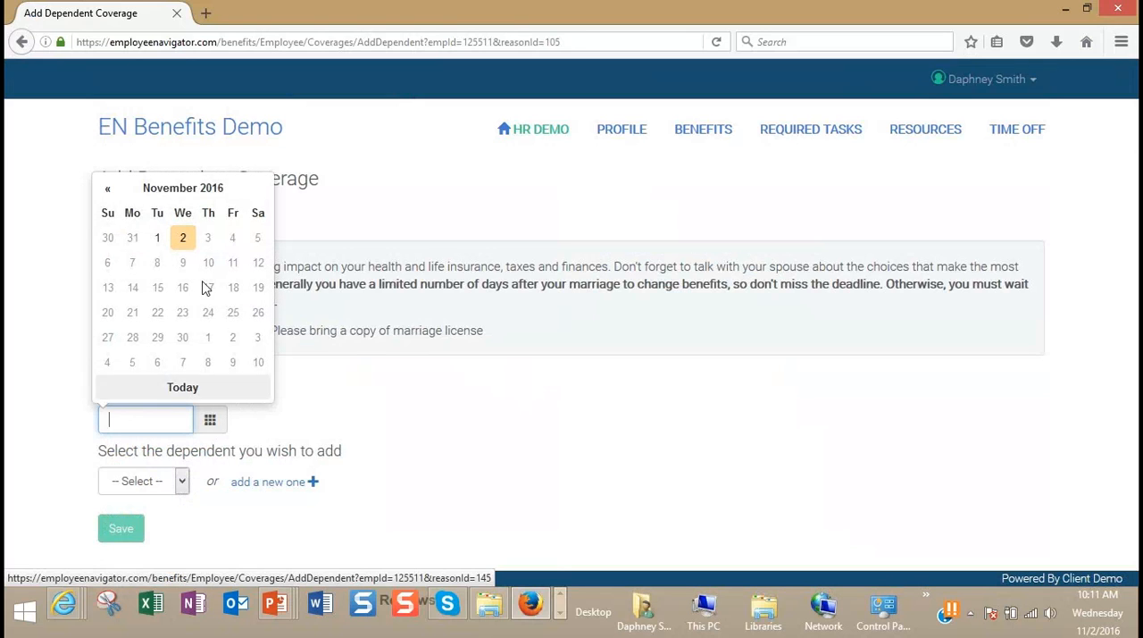
{"action": "left_click", "coordinate": [107, 189]}
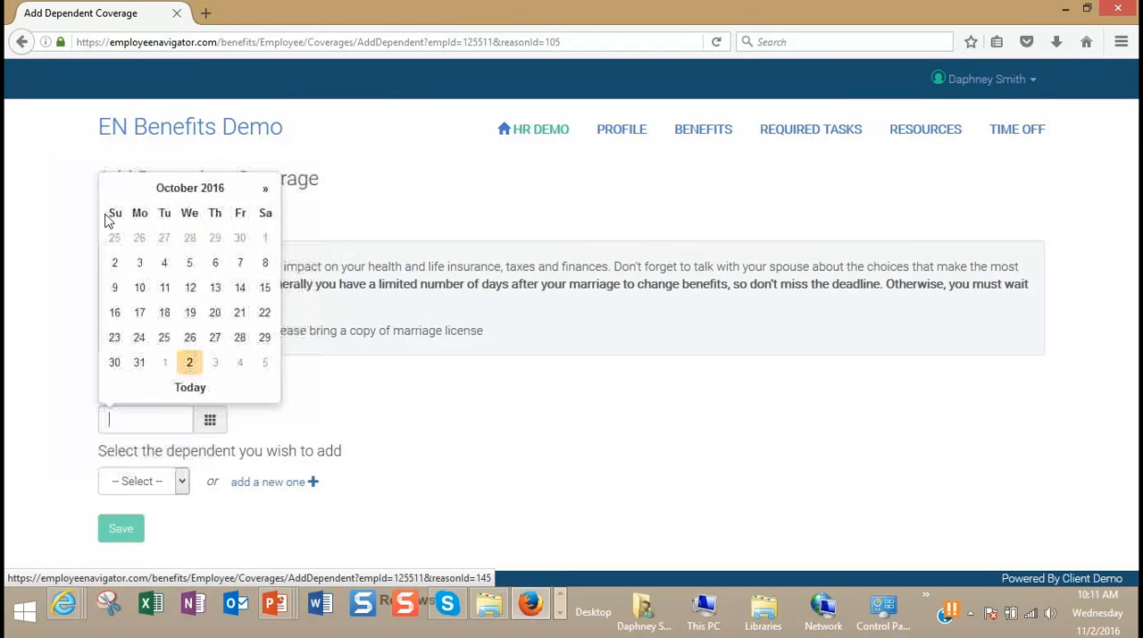
{"action": "left_click", "coordinate": [157, 335]}
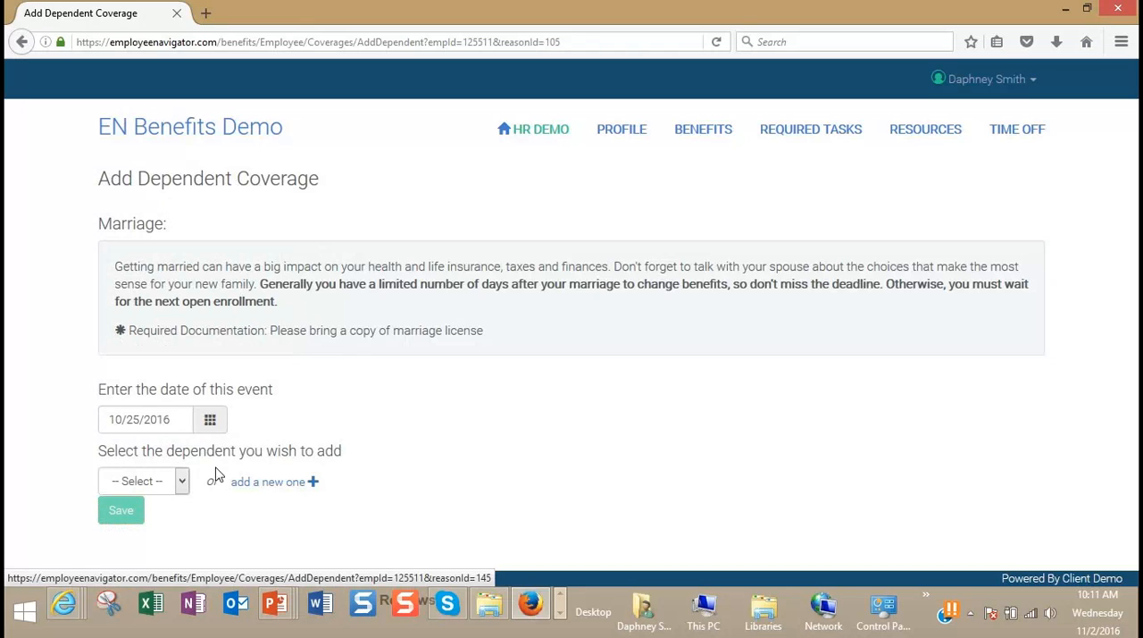
Step: Add a new dependent to the marriage event, entering first and last name, relationship Spouse and gender Female
{"action": "left_click", "coordinate": [183, 484]}
{"action": "left_click", "coordinate": [183, 485]}
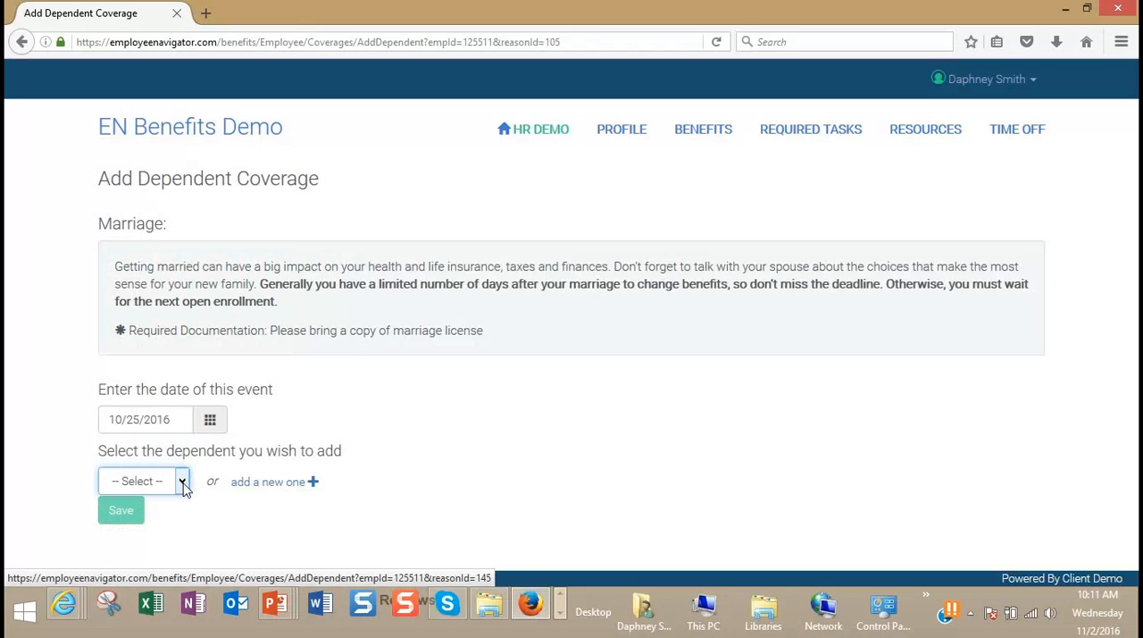
{"action": "left_click", "coordinate": [281, 485]}
{"action": "left_click", "coordinate": [585, 189]}
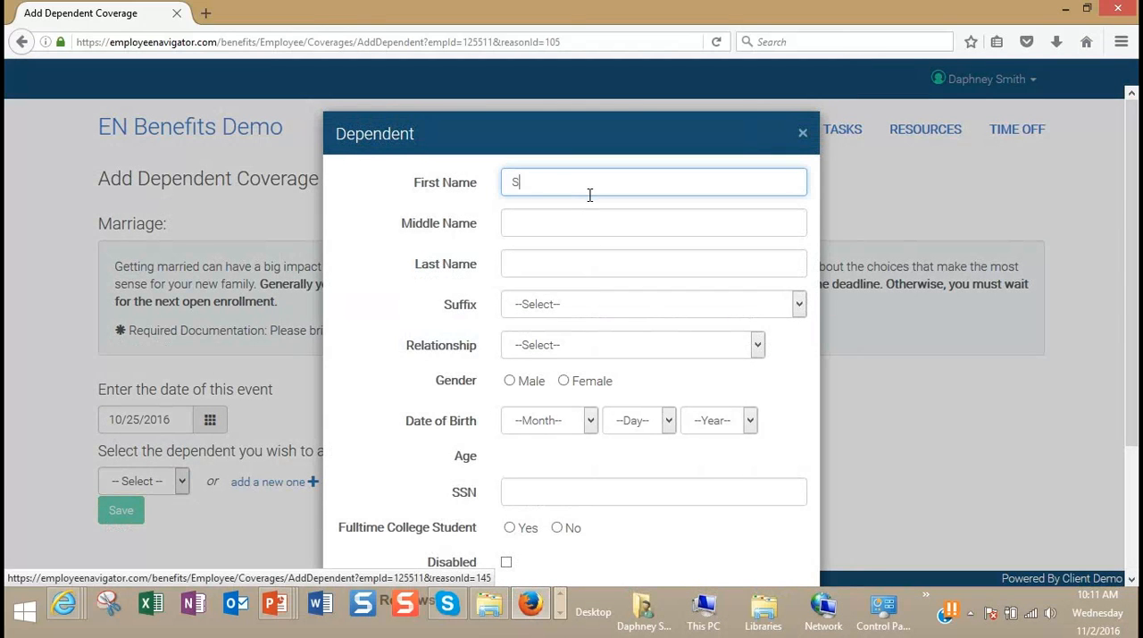
{"action": "type", "text": "Spouse"}
{"action": "key", "text": "Tab"}
{"action": "key", "text": "Tab"}
{"action": "type", "text": "Demo"}
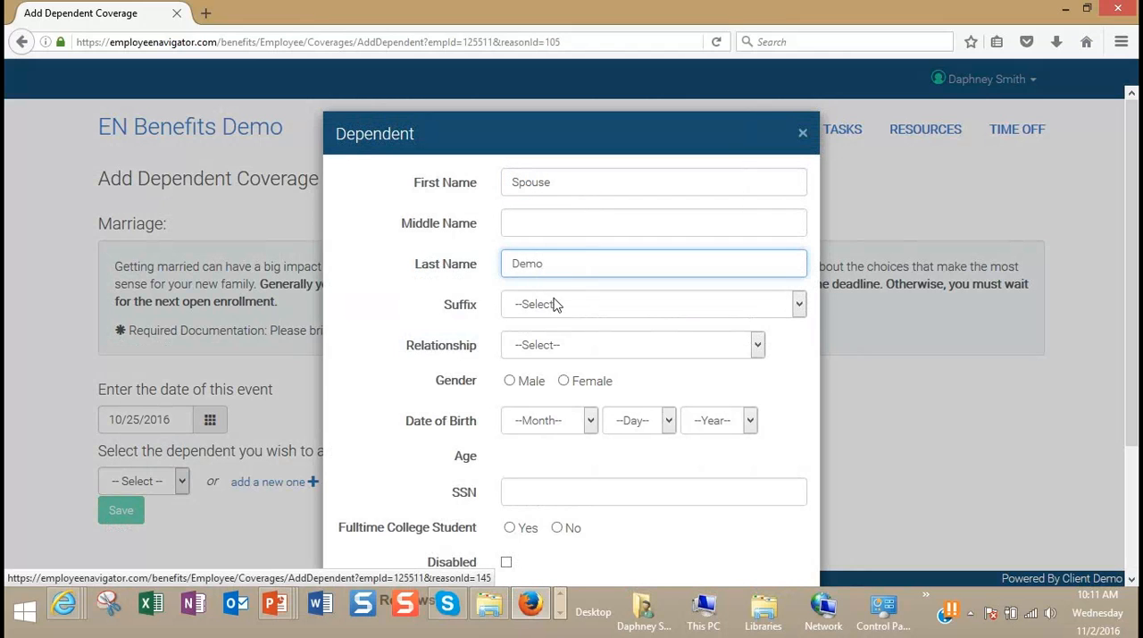
{"action": "left_click", "coordinate": [541, 348]}
{"action": "left_click", "coordinate": [562, 382]}
{"action": "left_click", "coordinate": [564, 381]}
Step: Enter the dependent's date of birth and social security number
{"action": "left_click", "coordinate": [540, 421]}
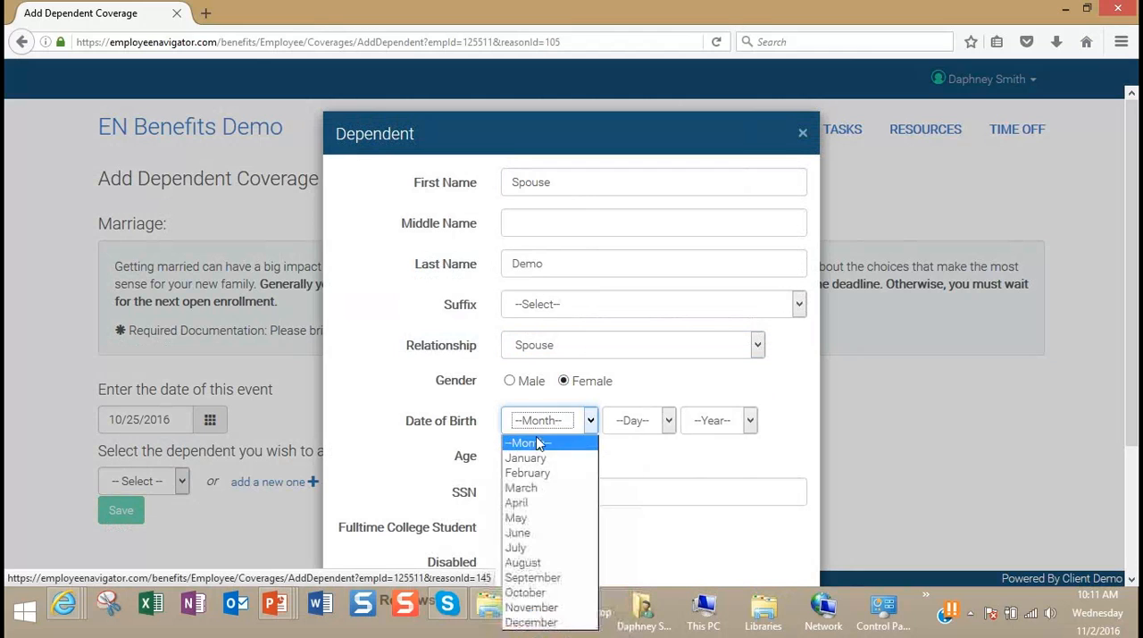
{"action": "left_click", "coordinate": [532, 461]}
{"action": "left_click", "coordinate": [628, 423]}
{"action": "left_click", "coordinate": [628, 397]}
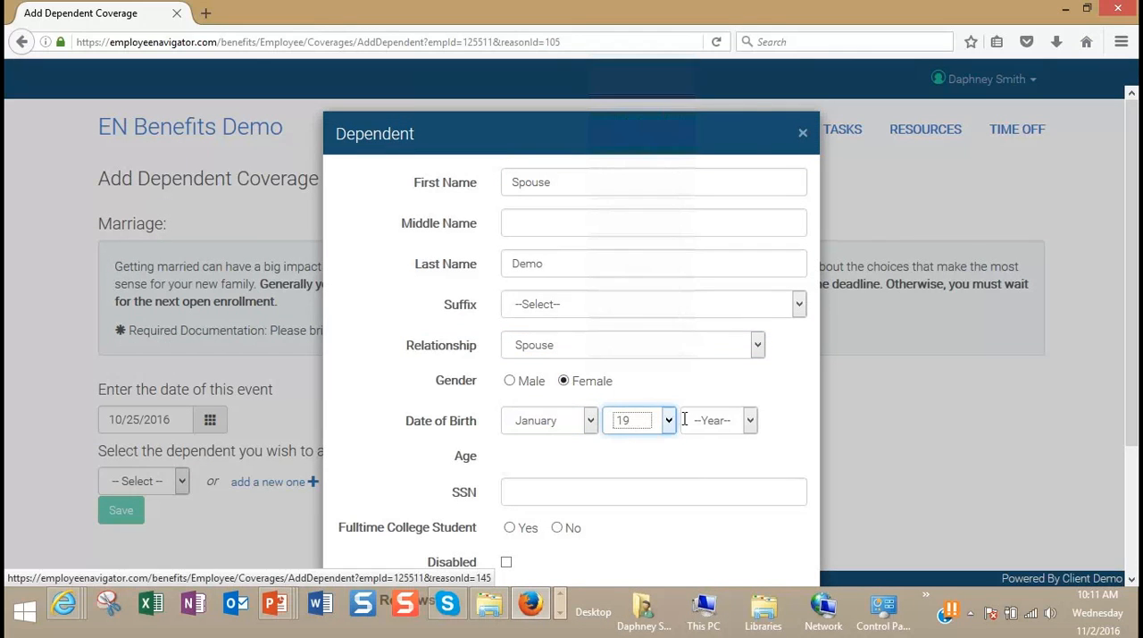
{"action": "left_click", "coordinate": [719, 421]}
{"action": "scroll", "coordinate": [714, 396], "scroll_direction": "down", "scroll_amount": 3}
{"action": "scroll", "coordinate": [714, 396], "scroll_direction": "down", "scroll_amount": 5}
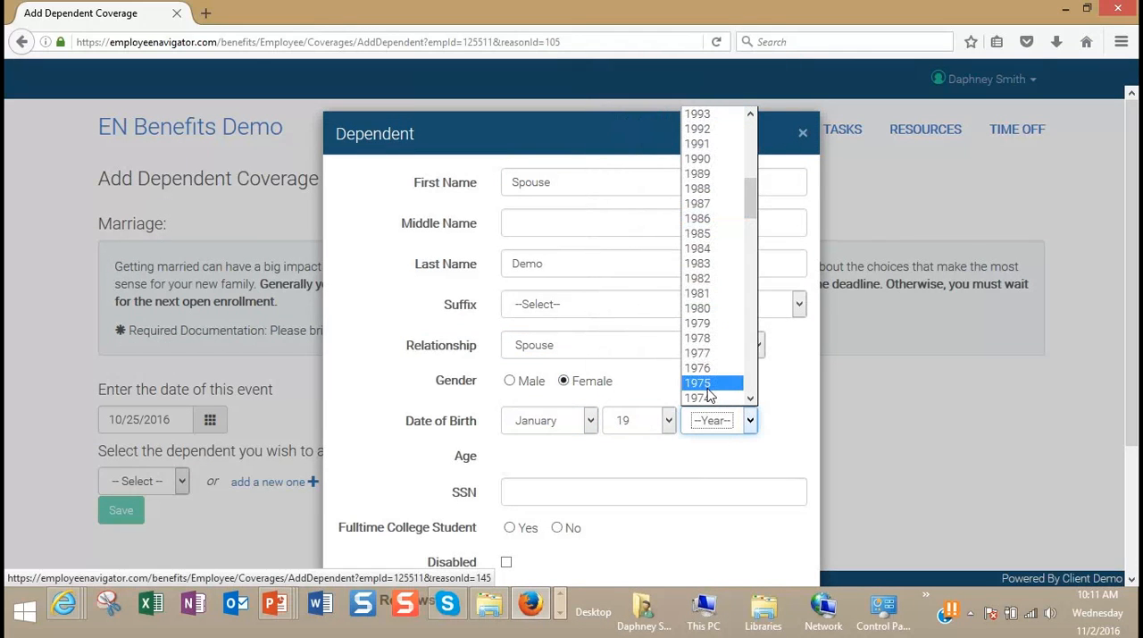
{"action": "left_click", "coordinate": [704, 386]}
{"action": "left_click", "coordinate": [571, 482]}
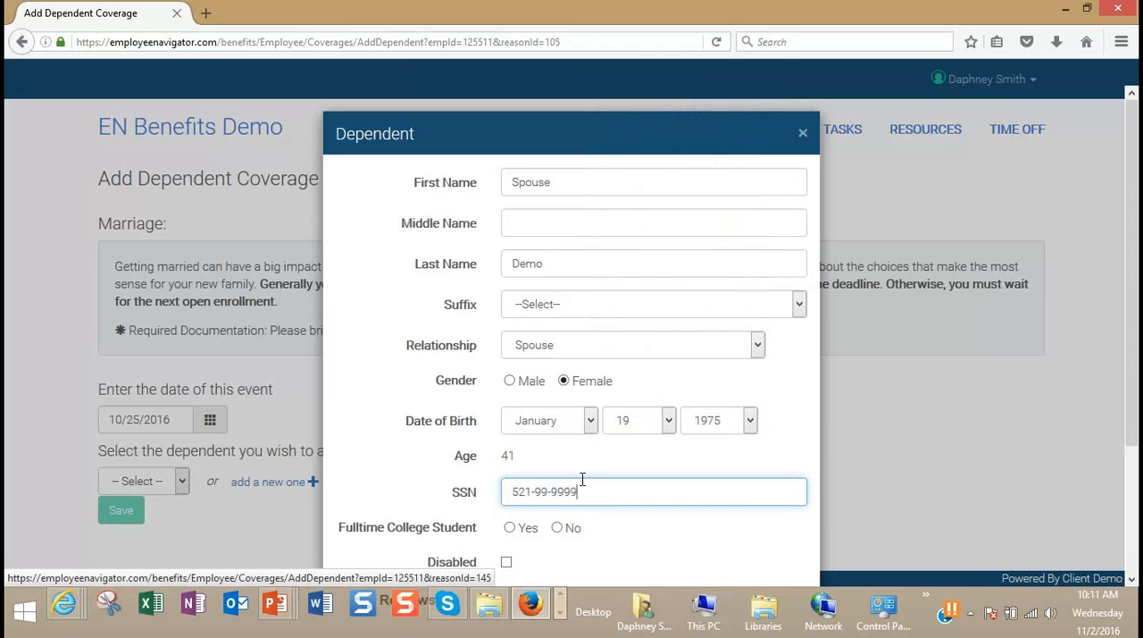
Step: Try to save the dependent, change the gender to Male and save the dependent again
{"action": "scroll", "coordinate": [574, 482], "scroll_direction": "down", "scroll_amount": 3}
{"action": "left_click", "coordinate": [734, 533]}
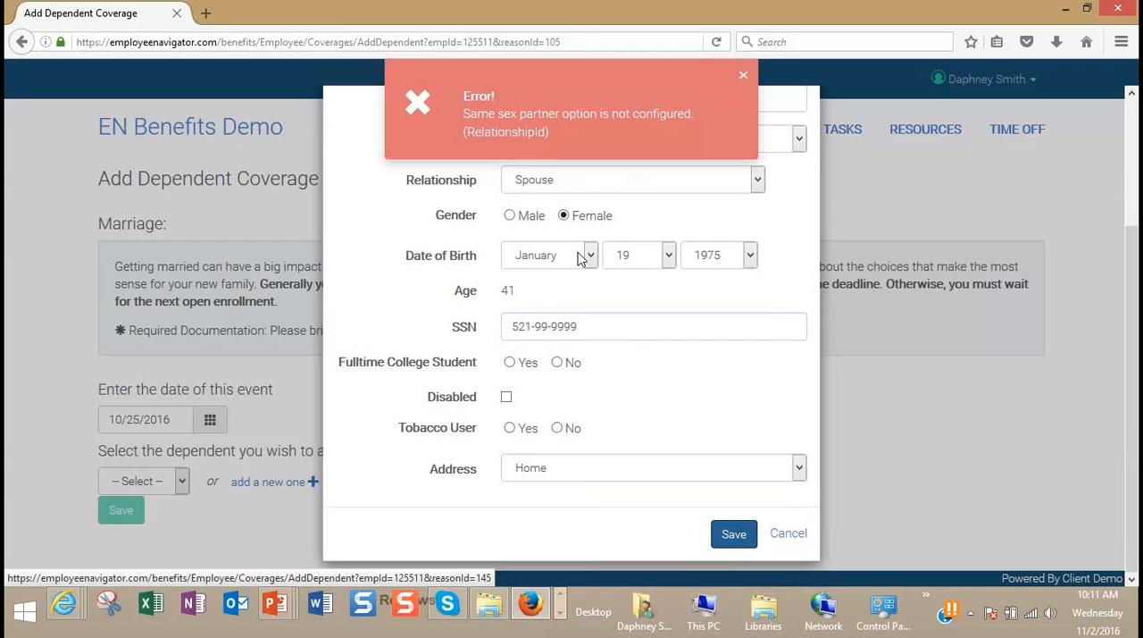
{"action": "left_click", "coordinate": [510, 217]}
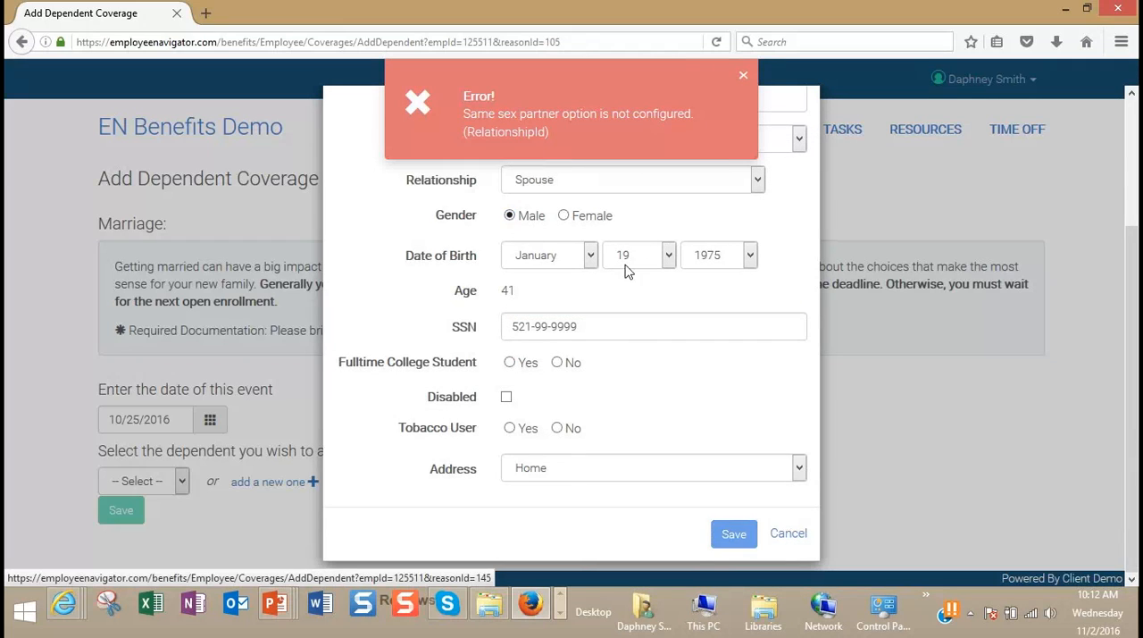
{"action": "left_click", "coordinate": [744, 80]}
{"action": "left_click", "coordinate": [737, 537]}
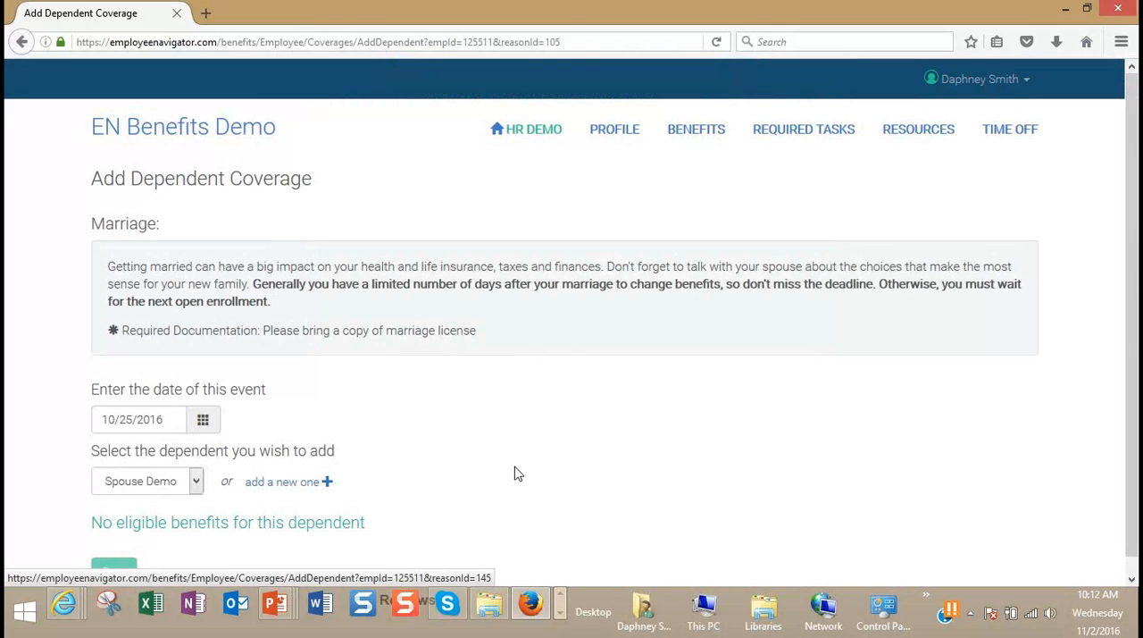
Step: Leave the marriage event without saving it and view the employee's Benefits Summary
{"action": "scroll", "coordinate": [515, 455], "scroll_direction": "down", "scroll_amount": 1}
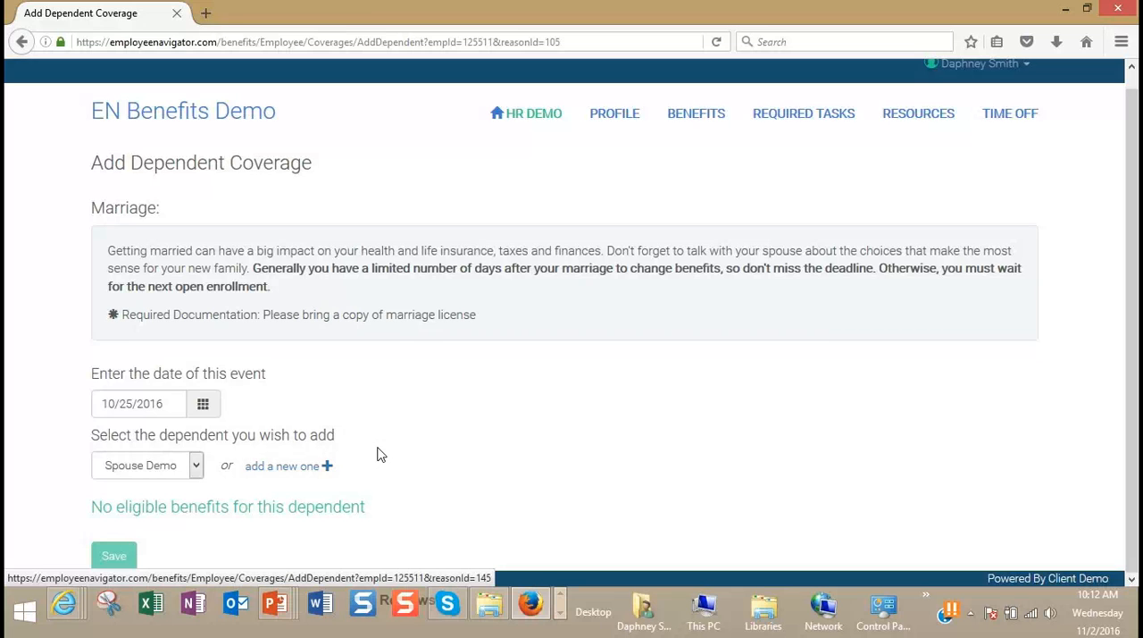
{"action": "left_click", "coordinate": [534, 116]}
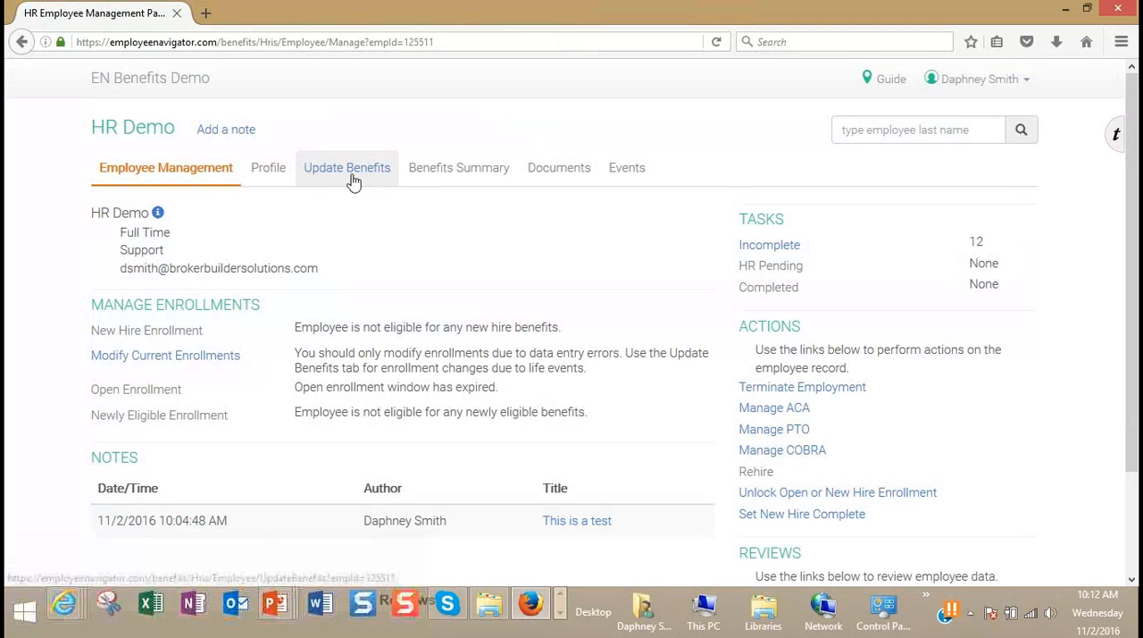
{"action": "left_click", "coordinate": [470, 176]}
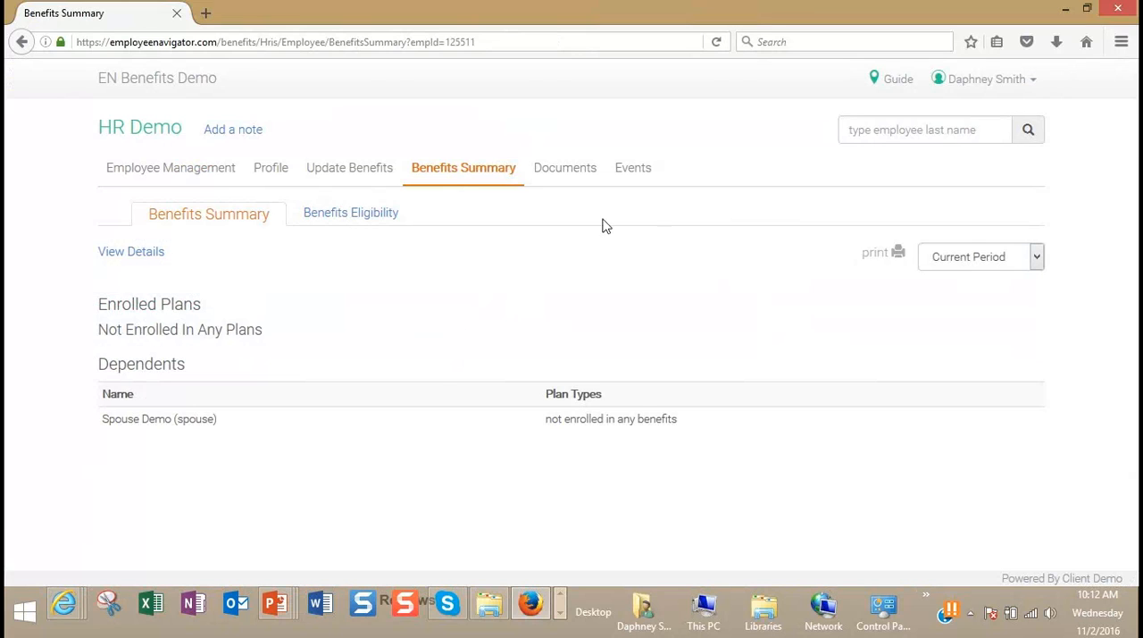
Step: Search employees by last name and open the Benefits Summary of the person listed as this employee's manager
{"action": "left_click", "coordinate": [917, 125]}
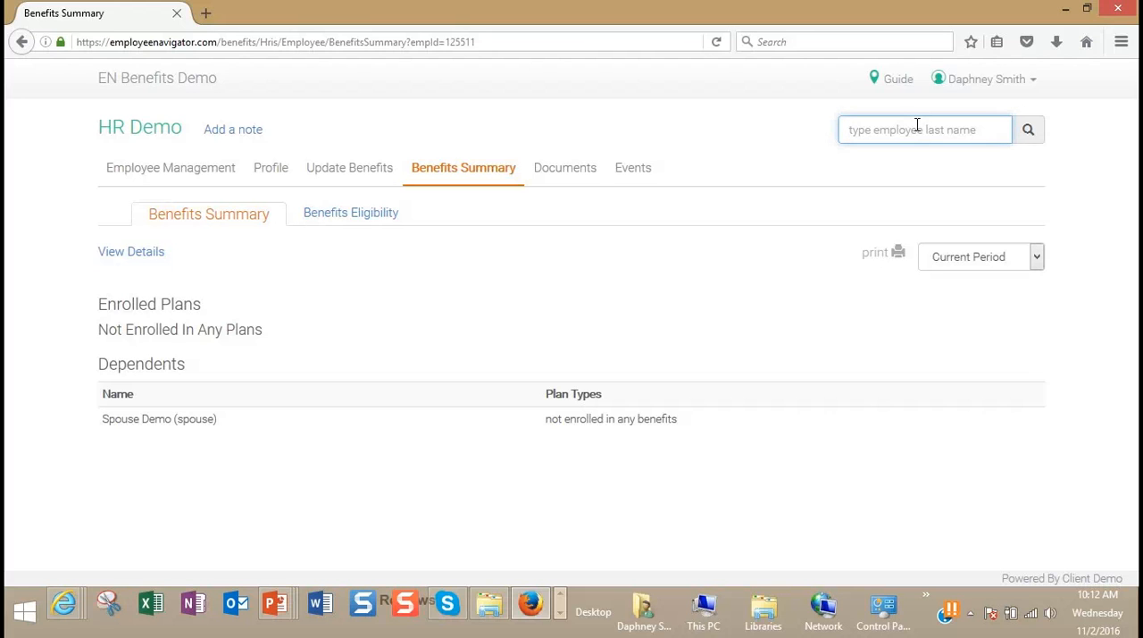
{"action": "type", "text": "wed"}
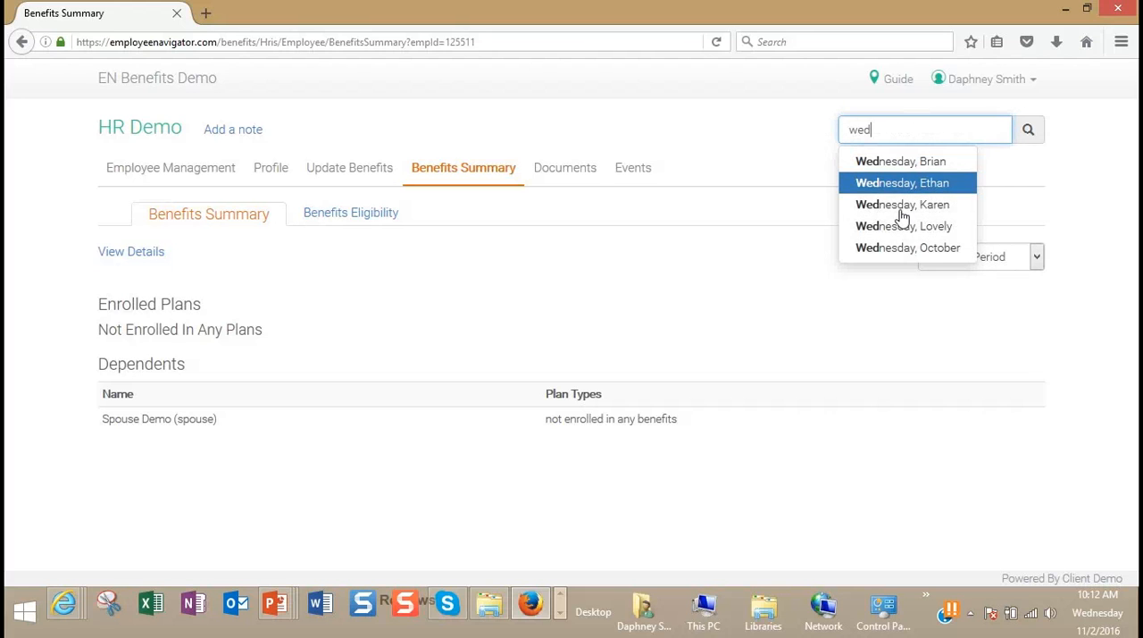
{"action": "left_click", "coordinate": [902, 207]}
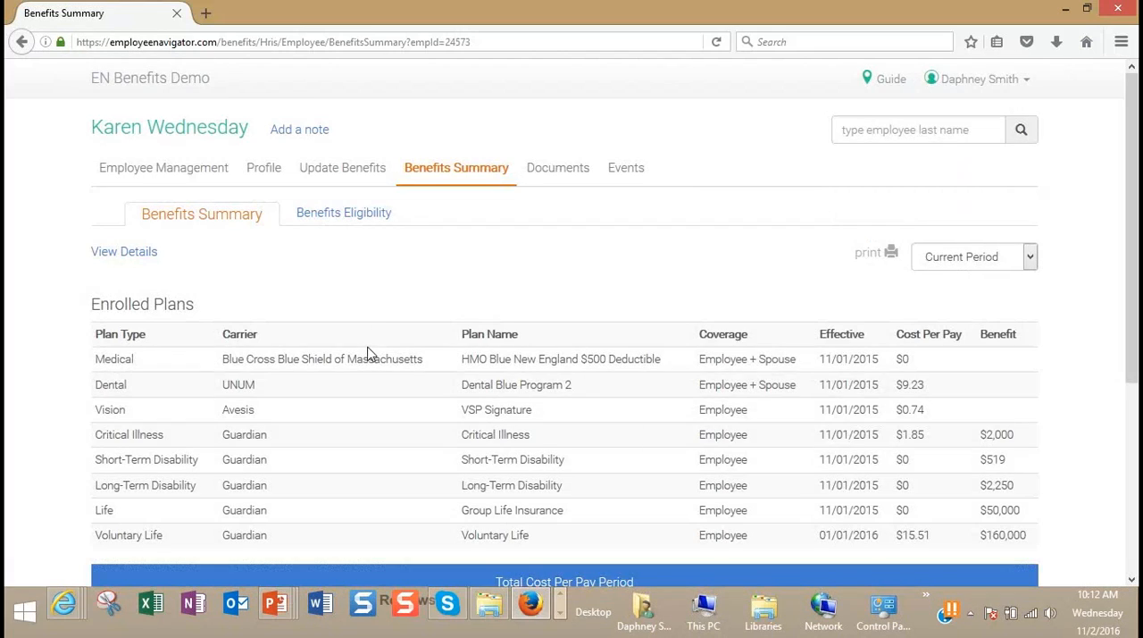
Step: Review the enrolled plans, total cost, dependents and declined coverage in the Benefits Summary, and view the employee's Documents
{"action": "scroll", "coordinate": [466, 313], "scroll_direction": "down", "scroll_amount": 2}
{"action": "scroll", "coordinate": [471, 303], "scroll_direction": "up", "scroll_amount": 2}
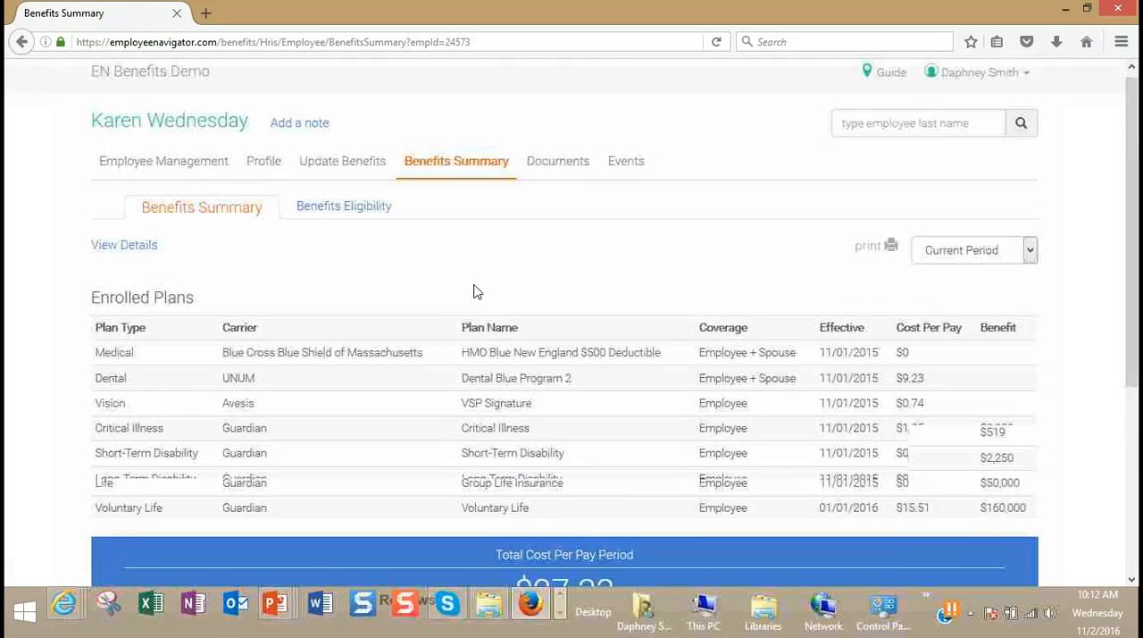
{"action": "left_click", "coordinate": [886, 131]}
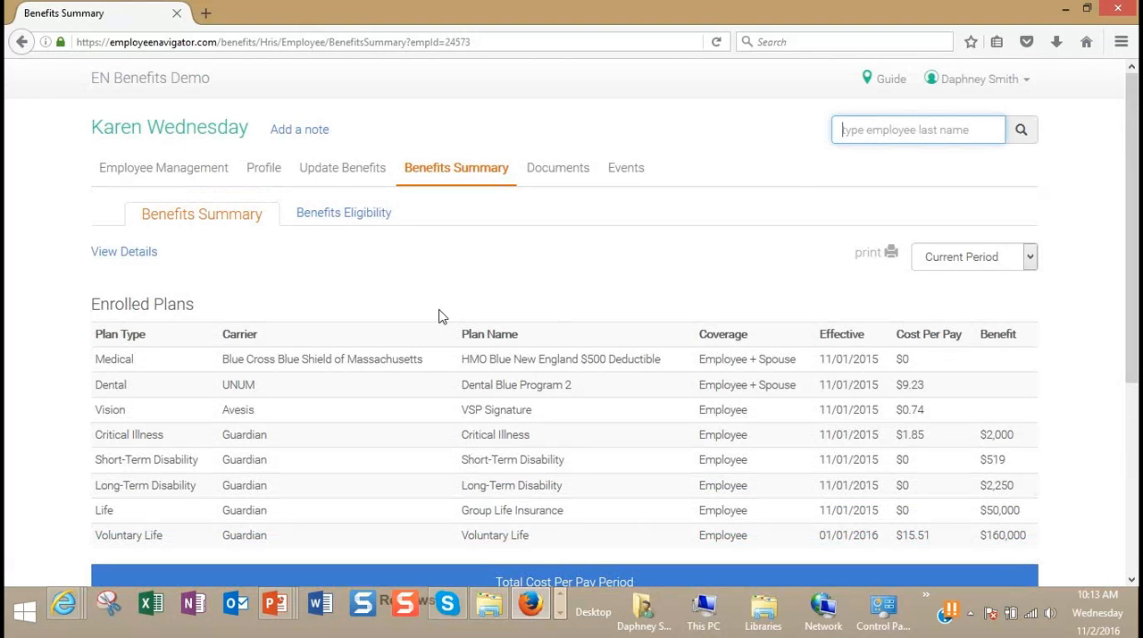
{"action": "scroll", "coordinate": [439, 316], "scroll_direction": "down", "scroll_amount": 2}
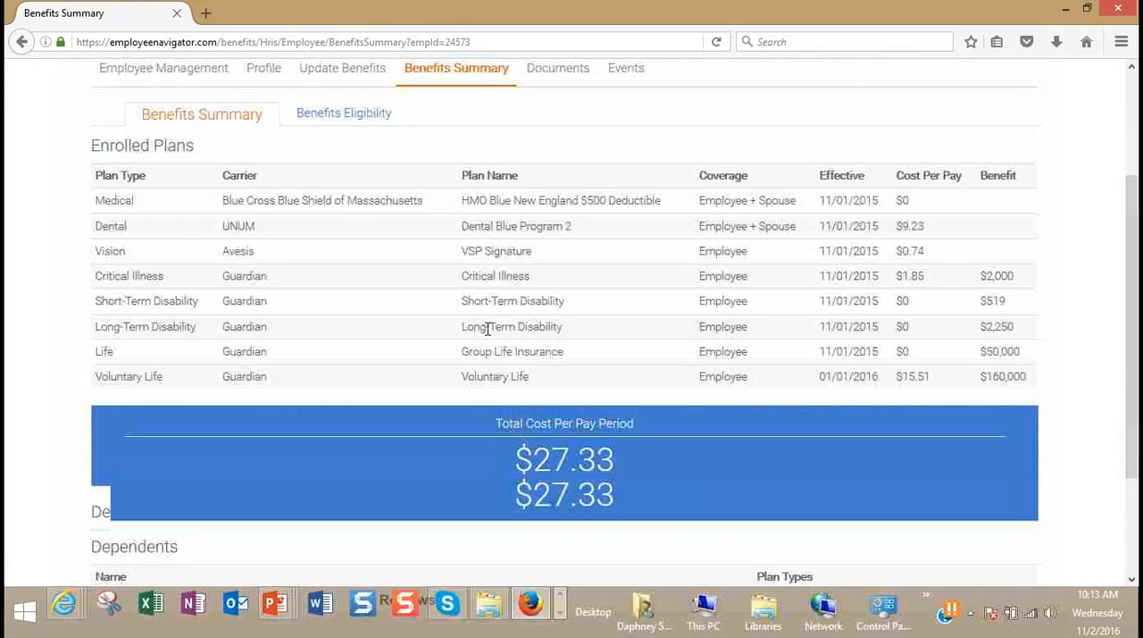
{"action": "scroll", "coordinate": [487, 328], "scroll_direction": "down", "scroll_amount": 2}
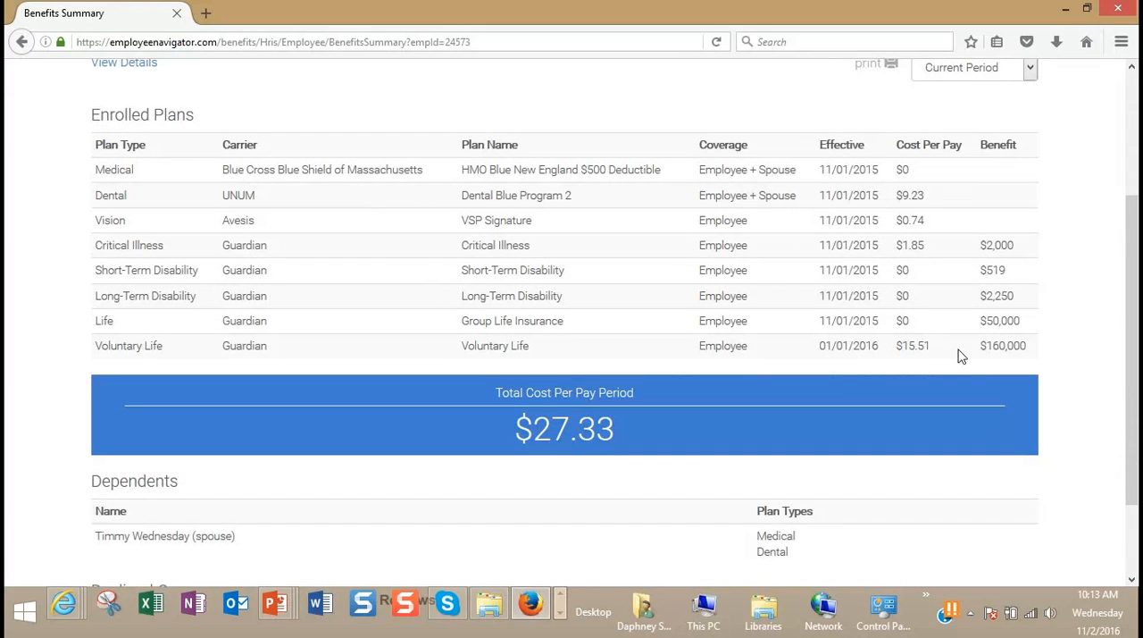
{"action": "scroll", "coordinate": [625, 401], "scroll_direction": "down", "scroll_amount": 3}
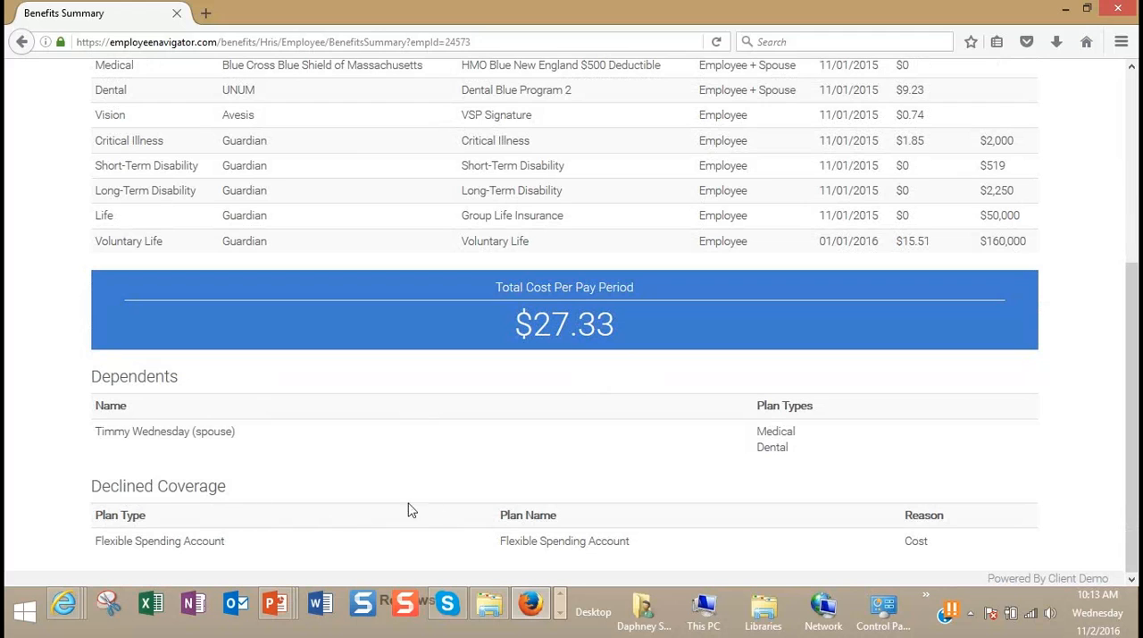
{"action": "scroll", "coordinate": [472, 483], "scroll_direction": "up", "scroll_amount": 5}
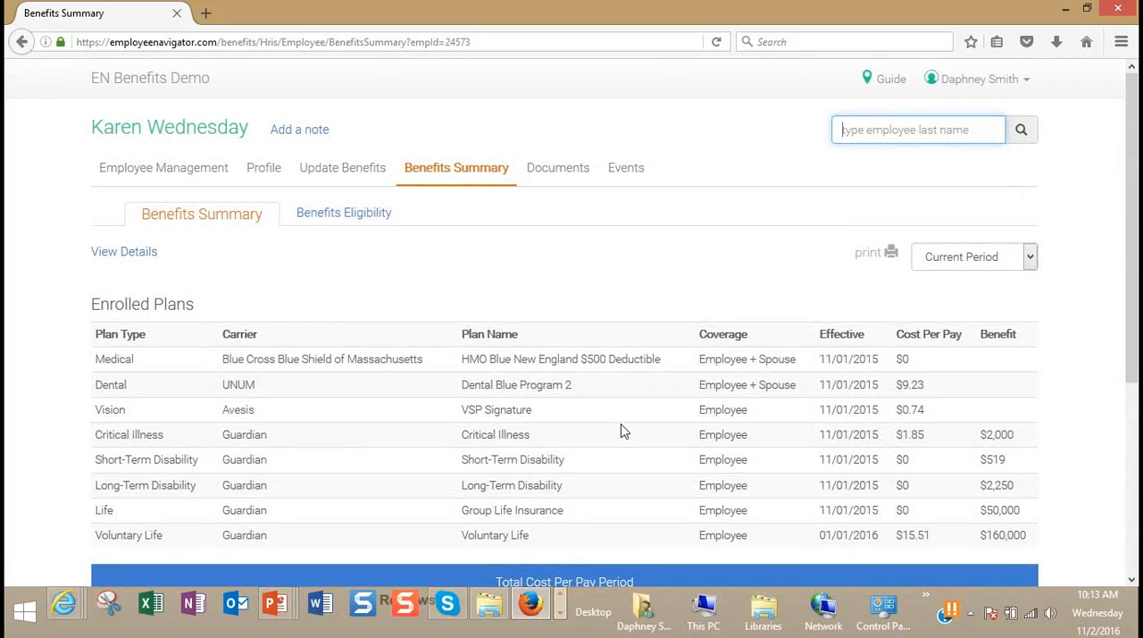
{"action": "left_click", "coordinate": [557, 174]}
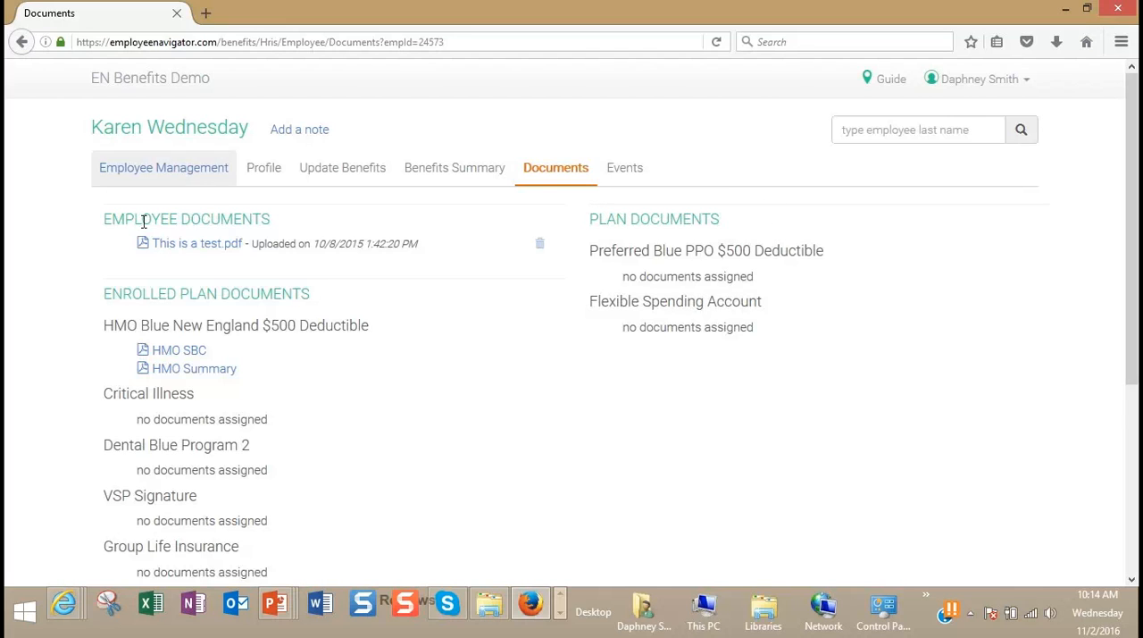
Step: Examine the employee's Events history from the latest entry back to the hire record, and return to Employee Management
{"action": "left_click", "coordinate": [637, 176]}
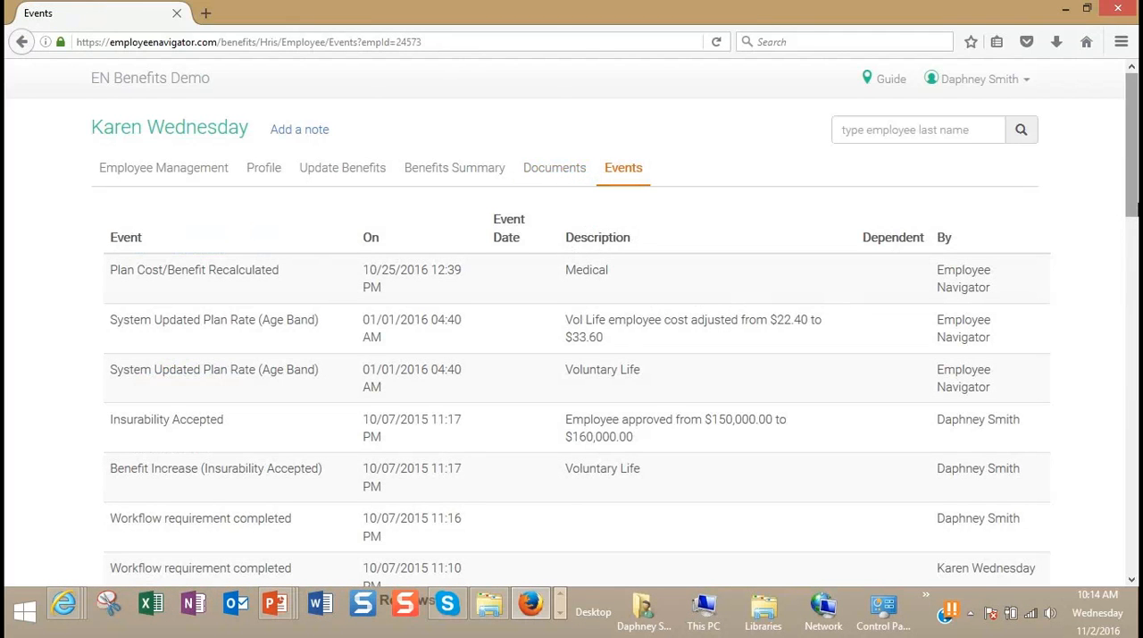
{"action": "scroll", "coordinate": [1135, 236], "scroll_direction": "down", "scroll_amount": 1}
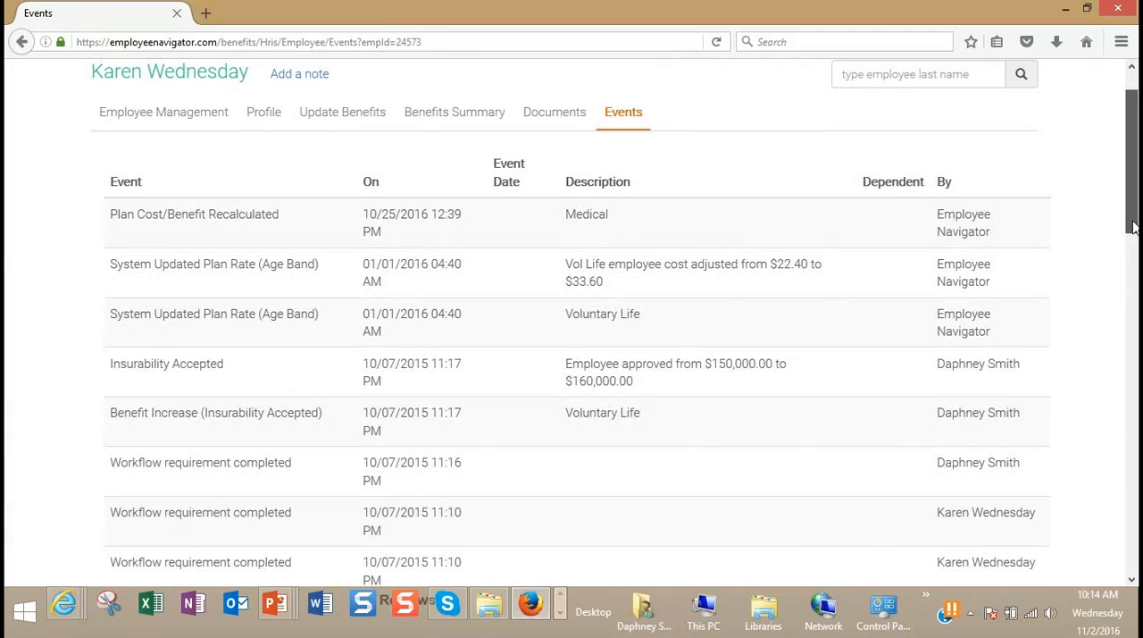
{"action": "scroll", "coordinate": [1130, 232], "scroll_direction": "down", "scroll_amount": 1}
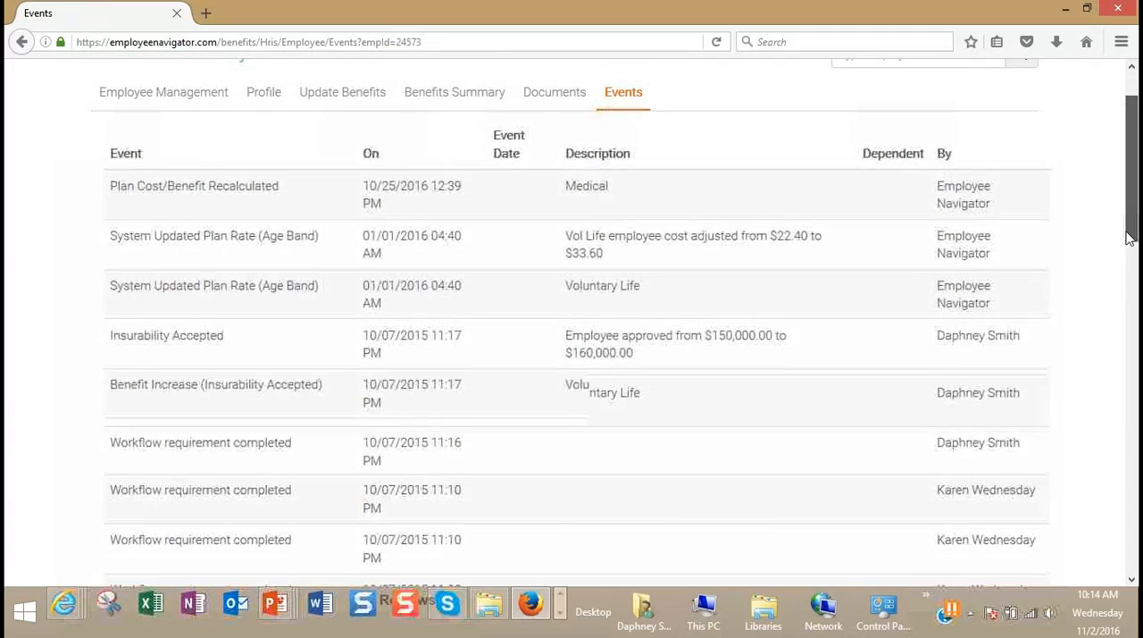
{"action": "scroll", "coordinate": [1120, 246], "scroll_direction": "down", "scroll_amount": 1}
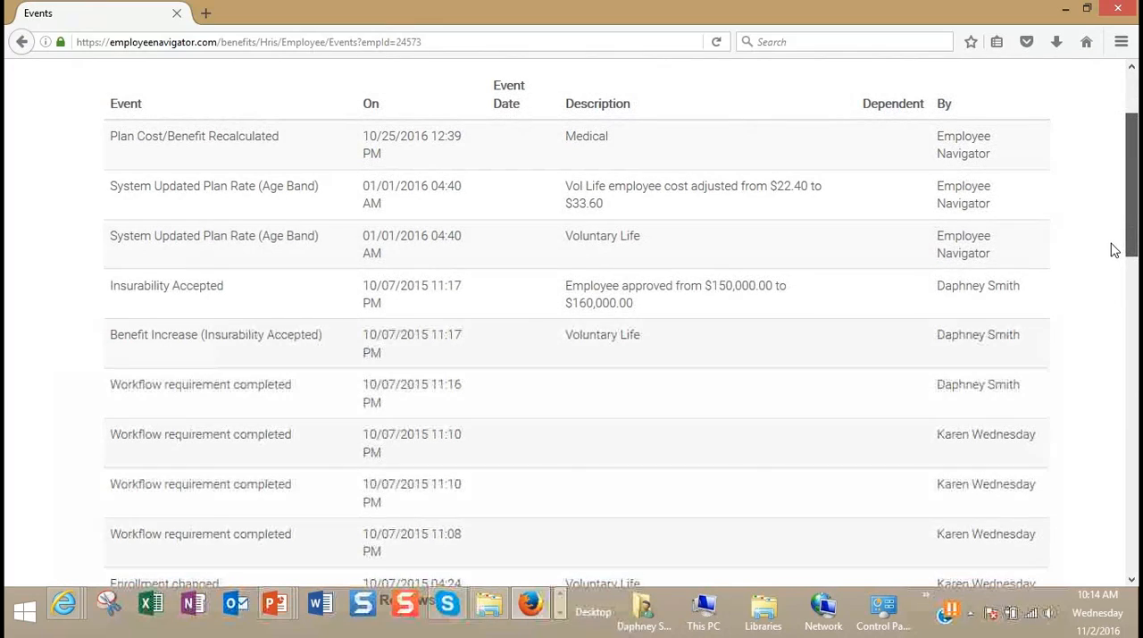
{"action": "scroll", "coordinate": [1110, 254], "scroll_direction": "down", "scroll_amount": 1}
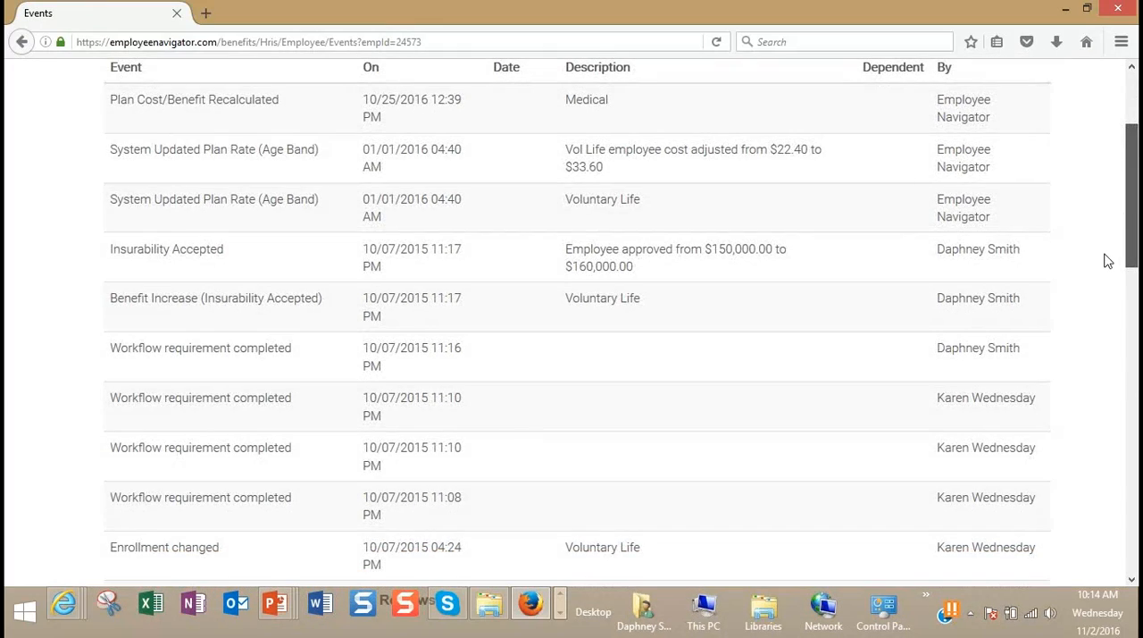
{"action": "scroll", "coordinate": [1104, 263], "scroll_direction": "down", "scroll_amount": 3}
{"action": "scroll", "coordinate": [1099, 371], "scroll_direction": "down", "scroll_amount": 9}
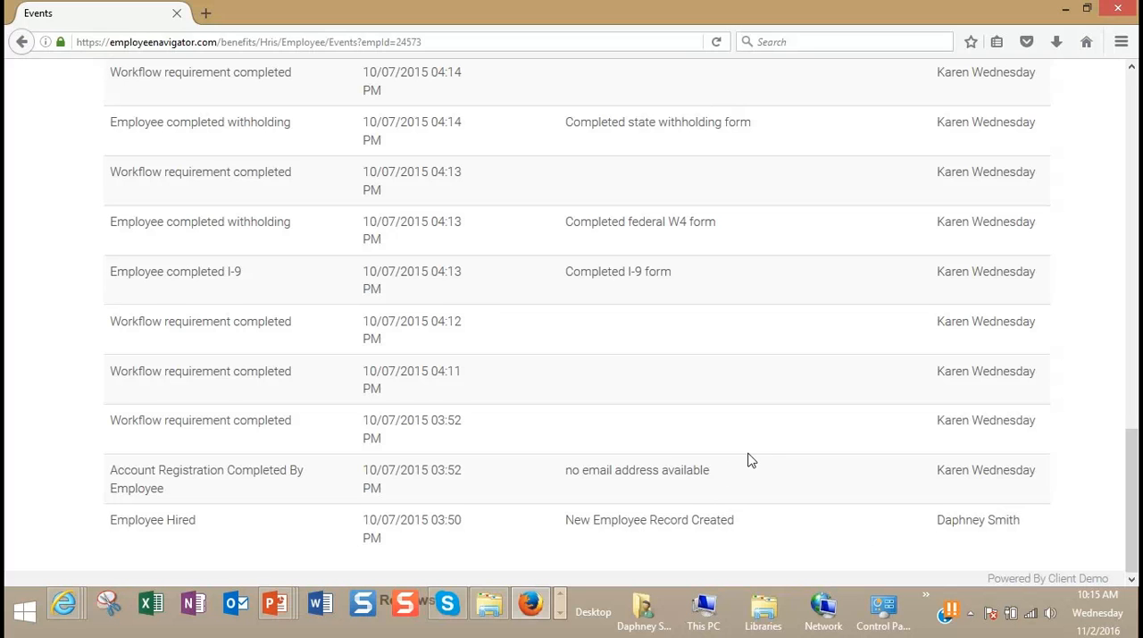
{"action": "scroll", "coordinate": [752, 461], "scroll_direction": "up", "scroll_amount": 1}
{"action": "scroll", "coordinate": [752, 461], "scroll_direction": "down", "scroll_amount": 1}
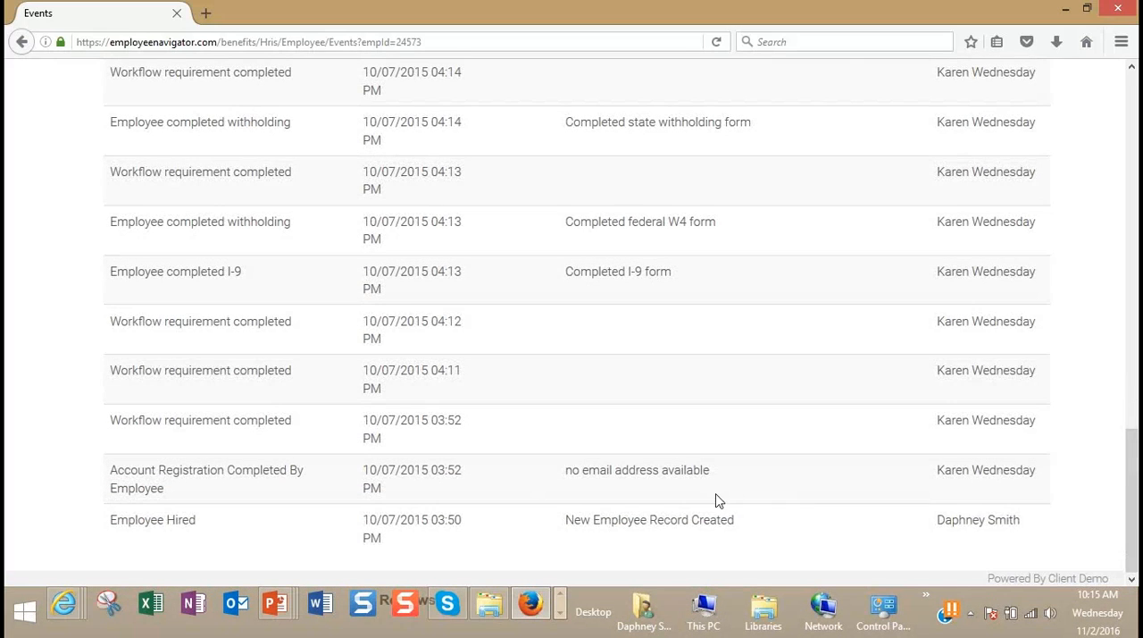
{"action": "scroll", "coordinate": [574, 428], "scroll_direction": "up", "scroll_amount": 2}
{"action": "scroll", "coordinate": [527, 426], "scroll_direction": "up", "scroll_amount": 5}
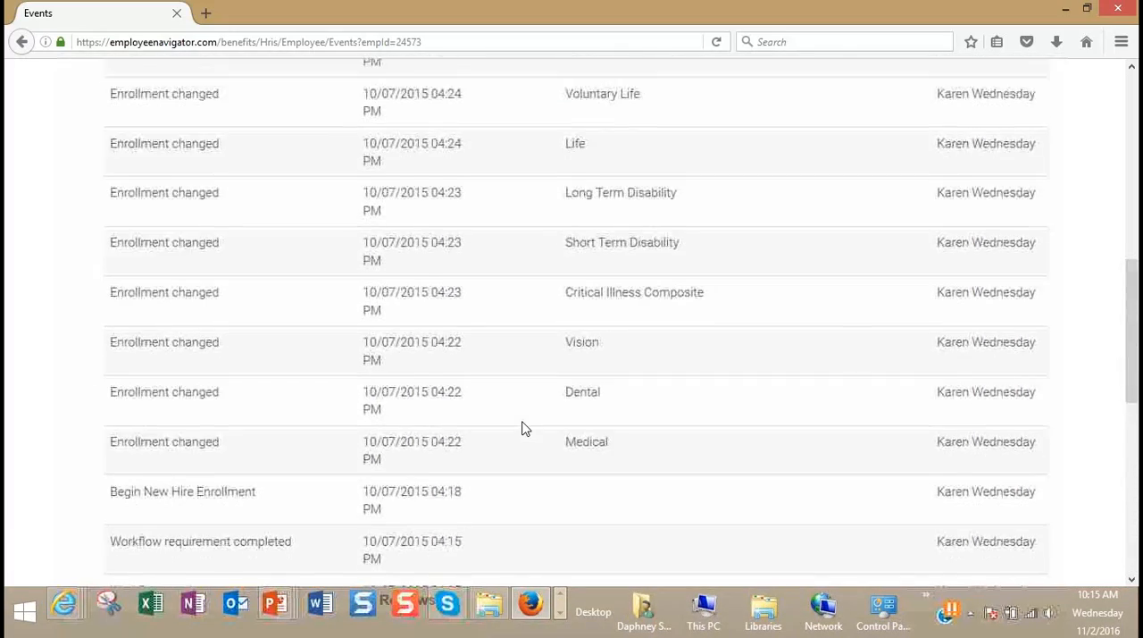
{"action": "scroll", "coordinate": [525, 428], "scroll_direction": "up", "scroll_amount": 3}
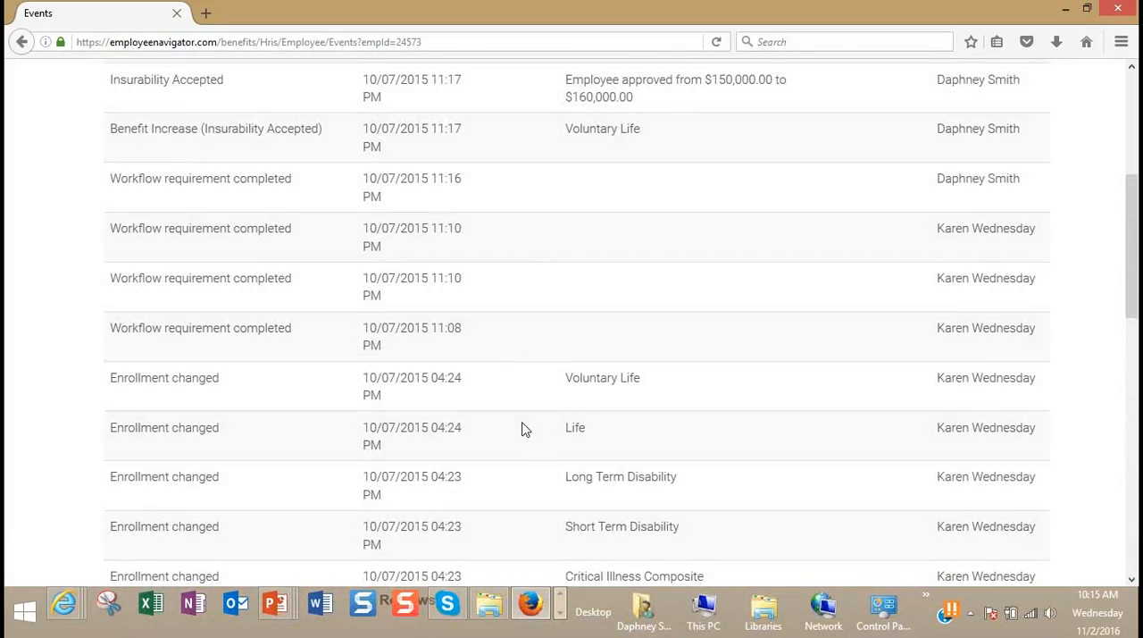
{"action": "scroll", "coordinate": [525, 428], "scroll_direction": "up", "scroll_amount": 1}
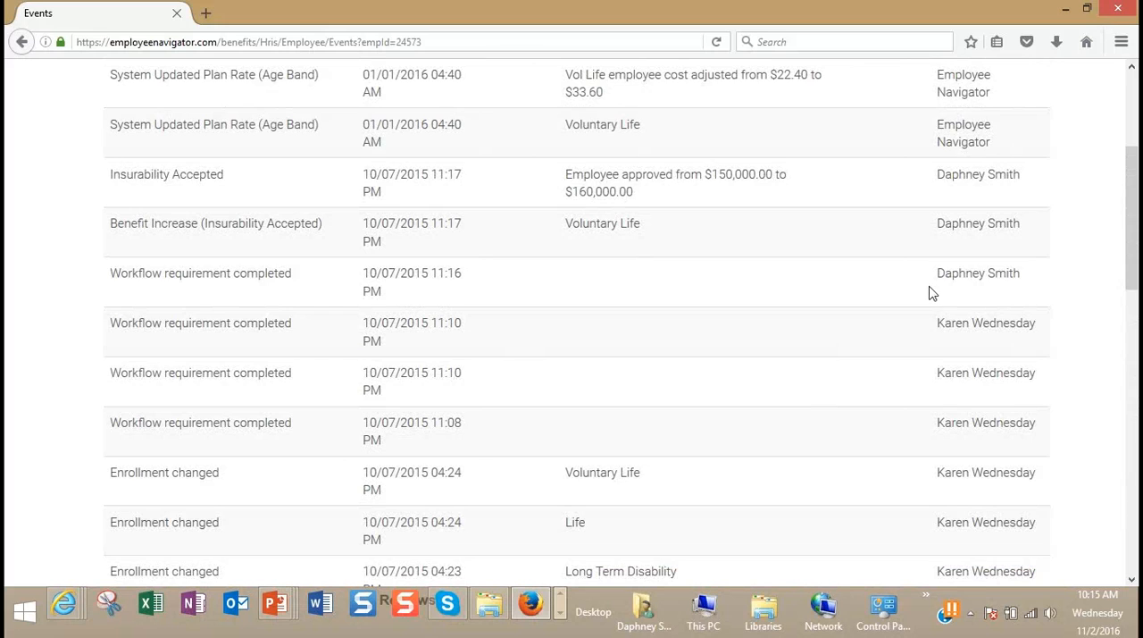
{"action": "scroll", "coordinate": [932, 293], "scroll_direction": "up", "scroll_amount": 2}
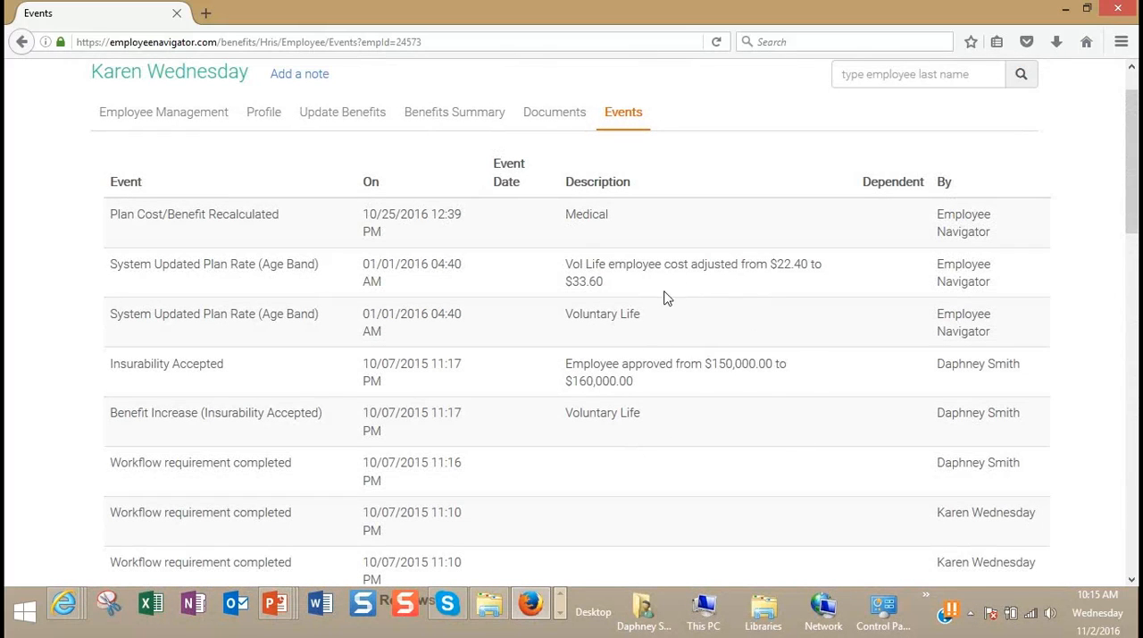
{"action": "scroll", "coordinate": [661, 366], "scroll_direction": "up", "scroll_amount": 1}
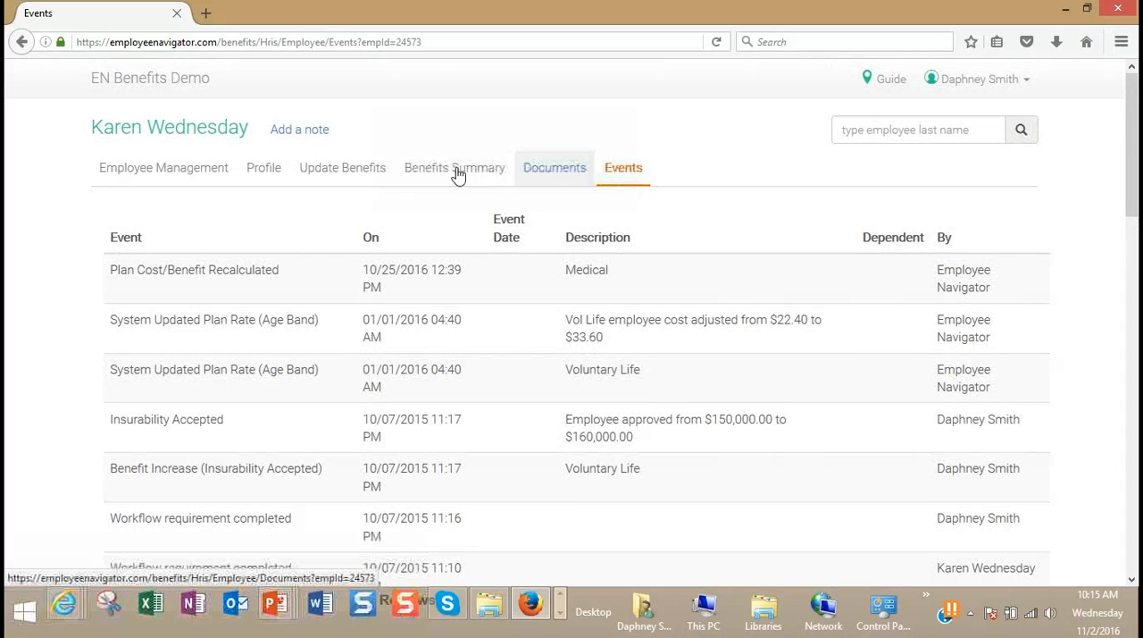
{"action": "left_click", "coordinate": [167, 169]}
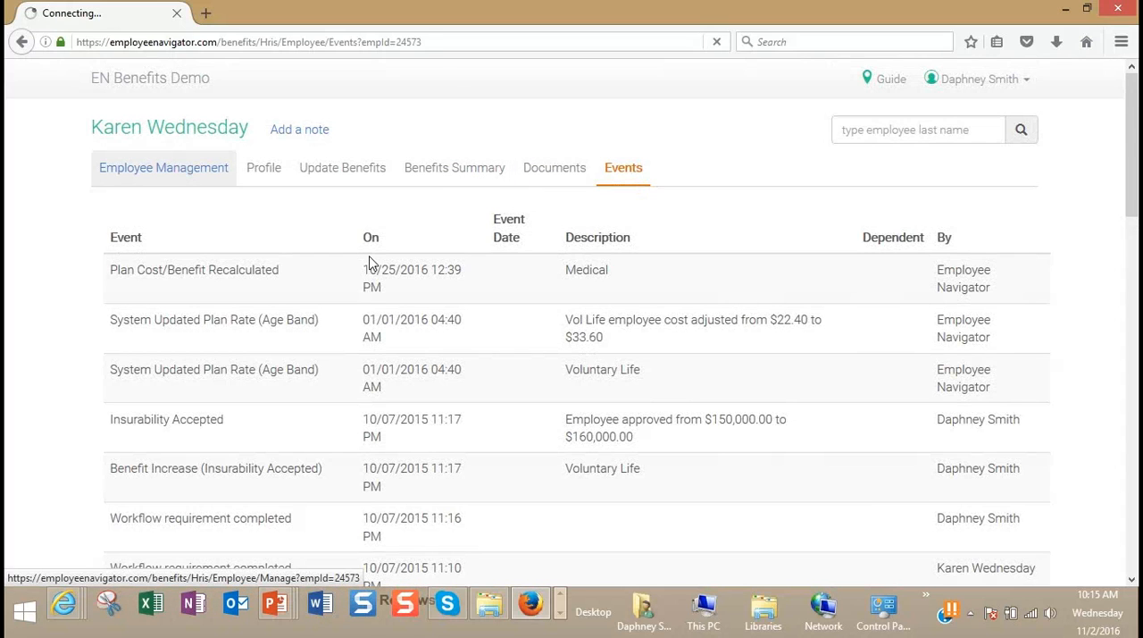